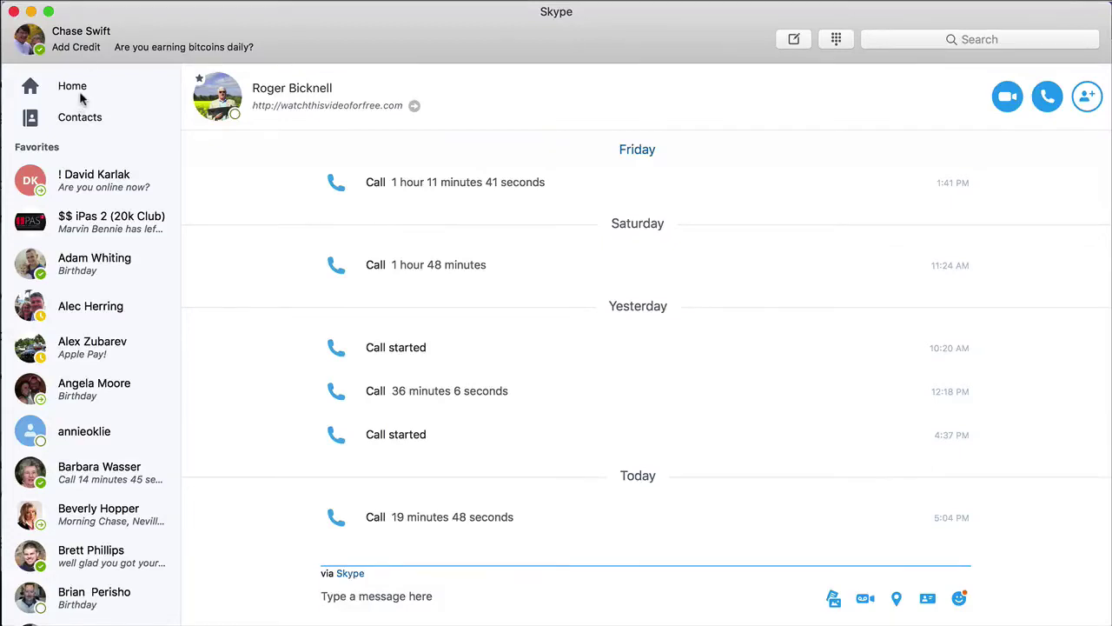
Switch to the Home page to show contacts' status messages in the activity feed.
{"action": "left_click", "coordinate": [82, 98]}
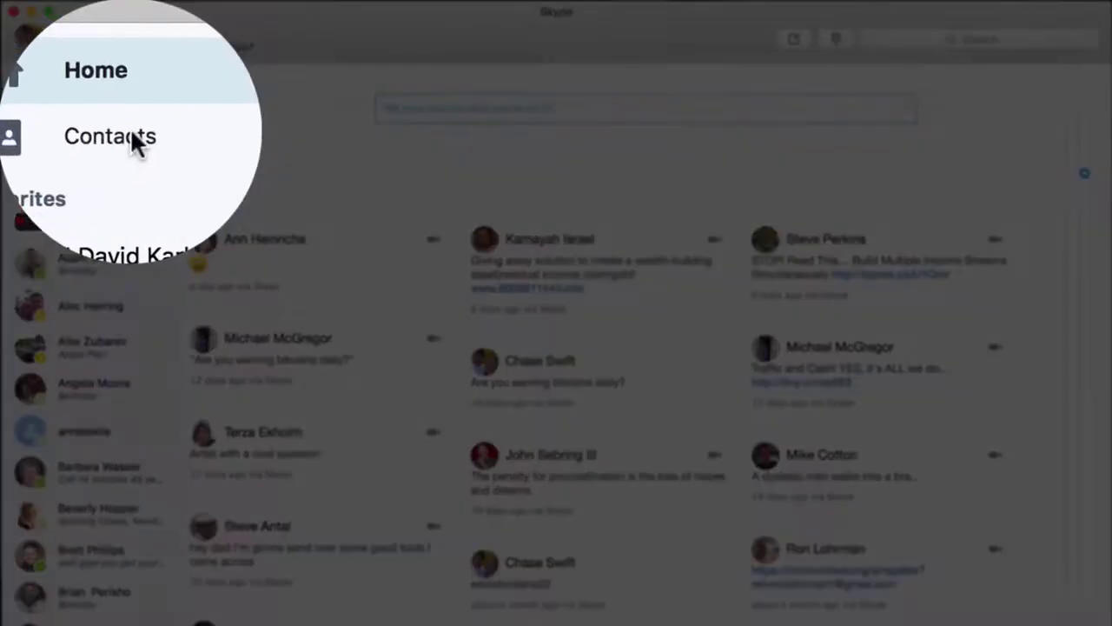
Open the contacts list and search for a username on the Add Contact page.
{"action": "left_click", "coordinate": [98, 126]}
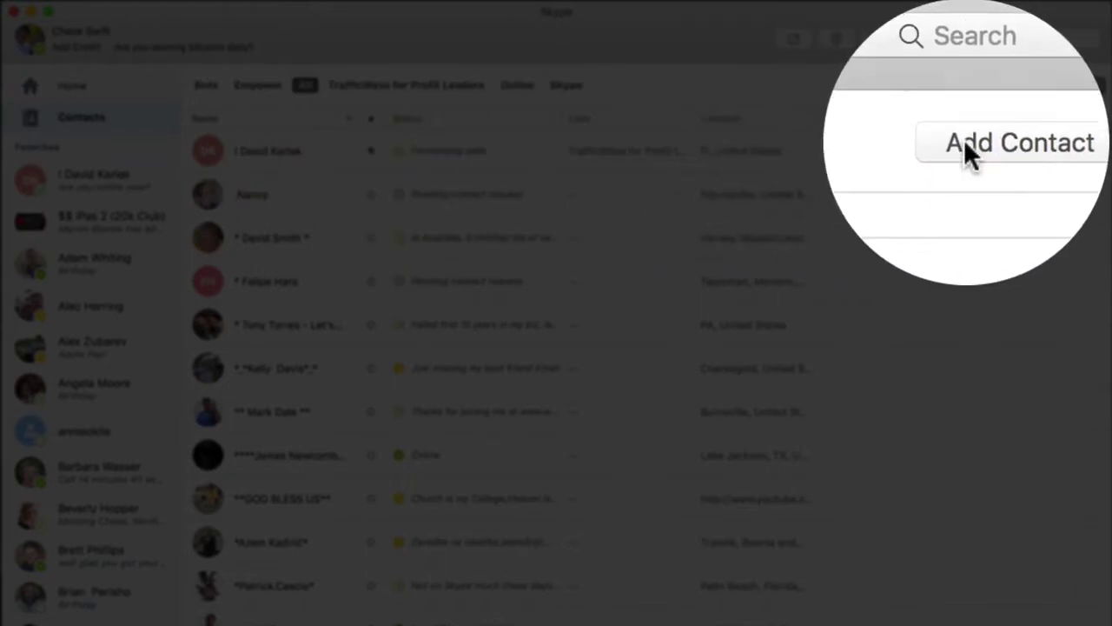
{"action": "left_click", "coordinate": [969, 153]}
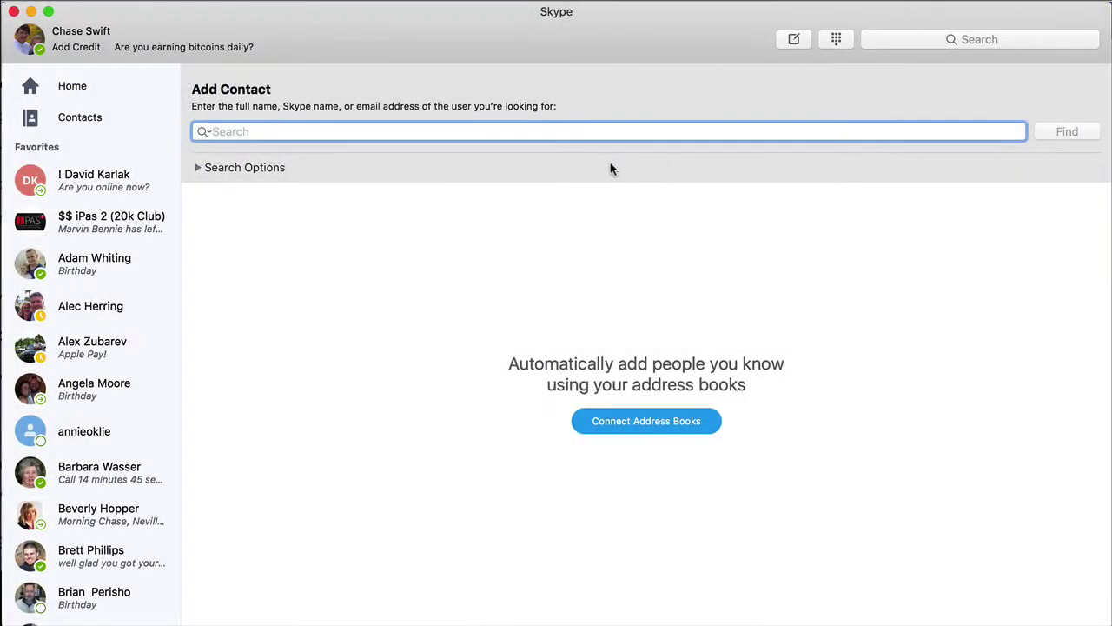
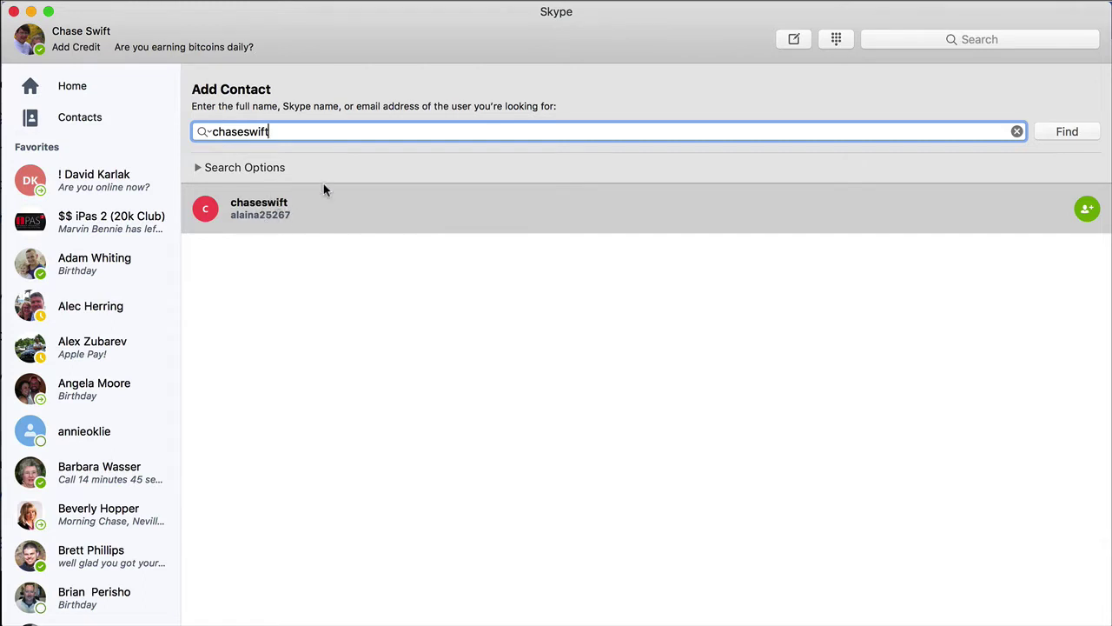
Clear the search field, then start a request for the found user and cancel it unsent.
{"action": "double_click", "coordinate": [253, 130]}
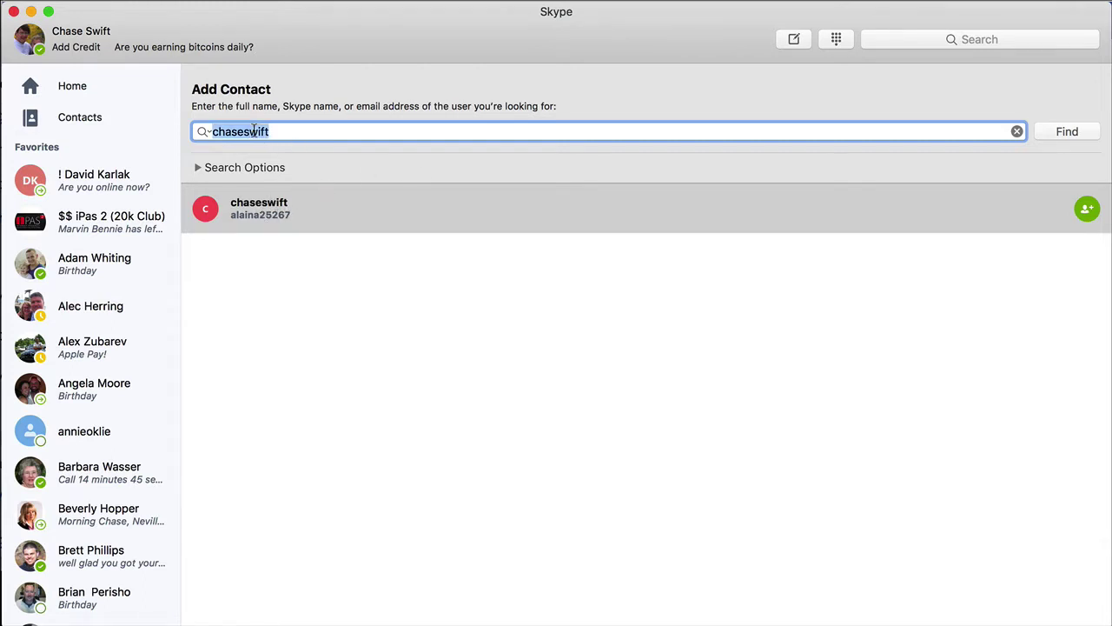
{"action": "left_click", "coordinate": [1014, 132]}
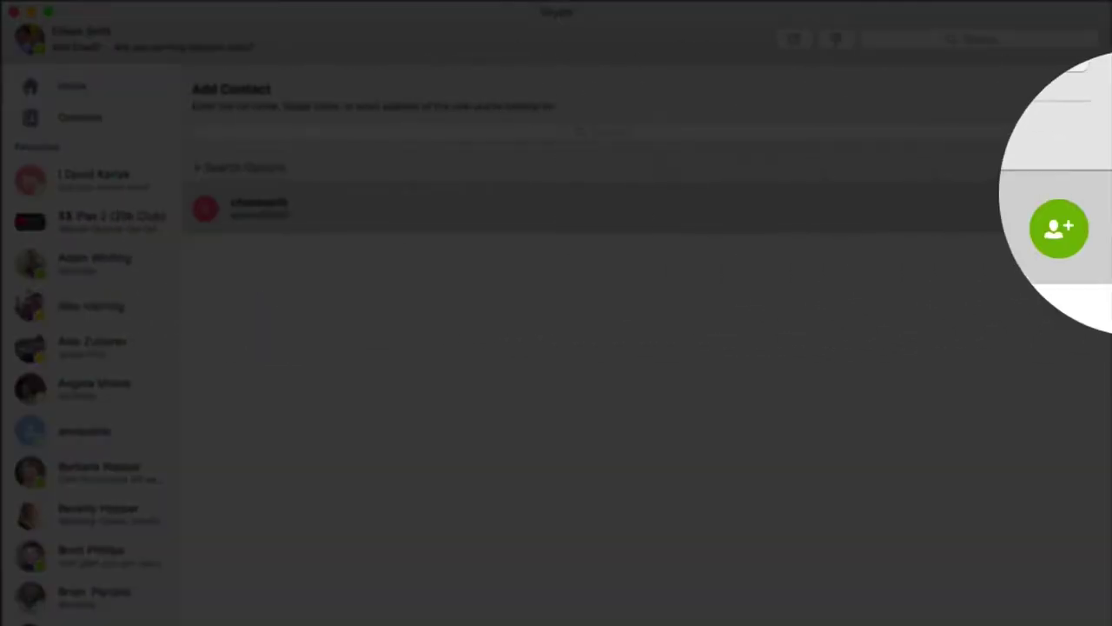
{"action": "left_click", "coordinate": [1082, 208]}
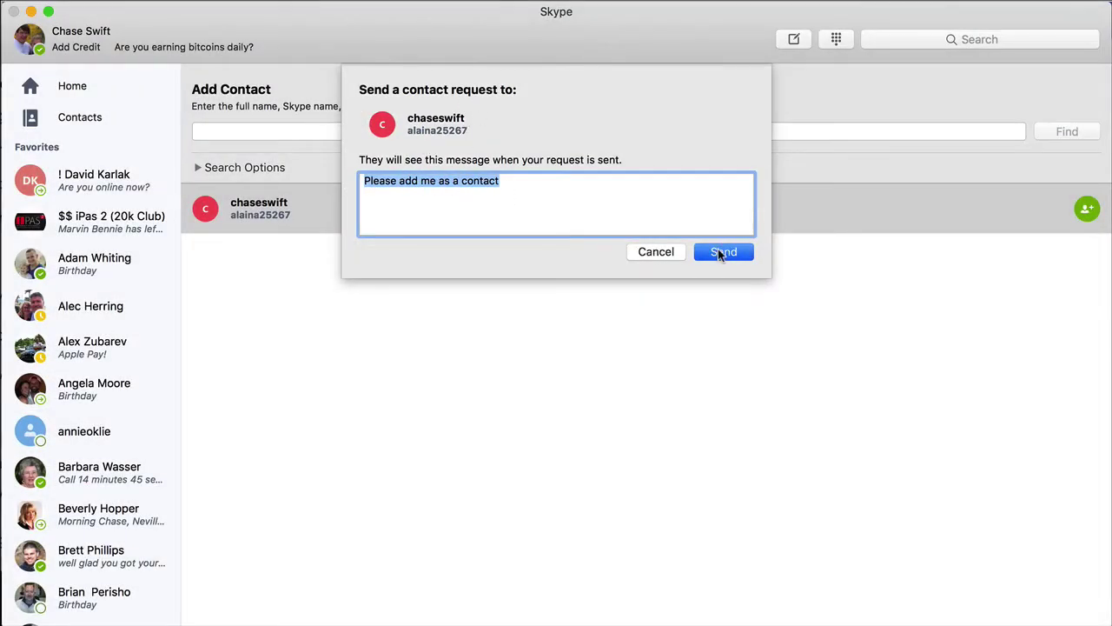
{"action": "left_click", "coordinate": [653, 252]}
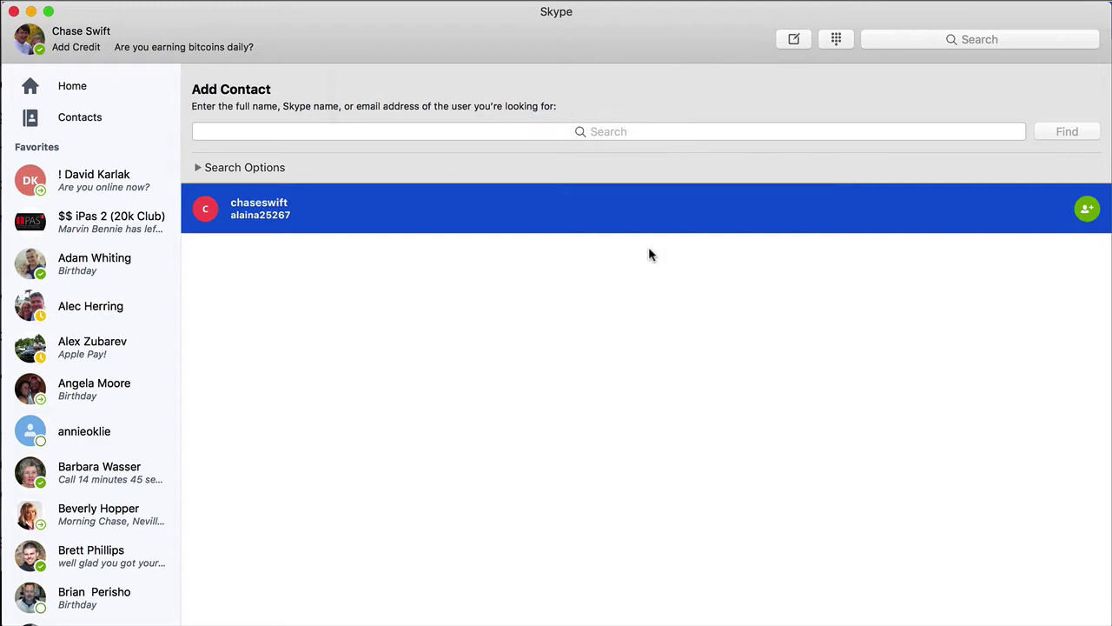
Return to the contacts list and browse every contact's status, lists and location.
{"action": "left_click", "coordinate": [97, 121]}
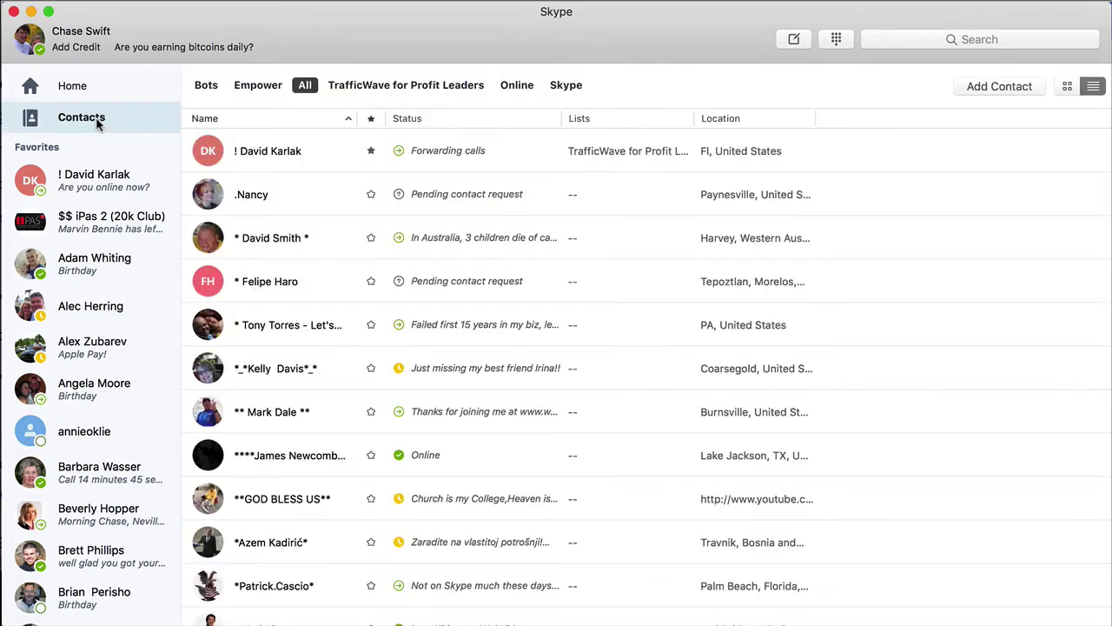
{"action": "scroll", "coordinate": [330, 213], "scroll_direction": "down", "scroll_amount": 5}
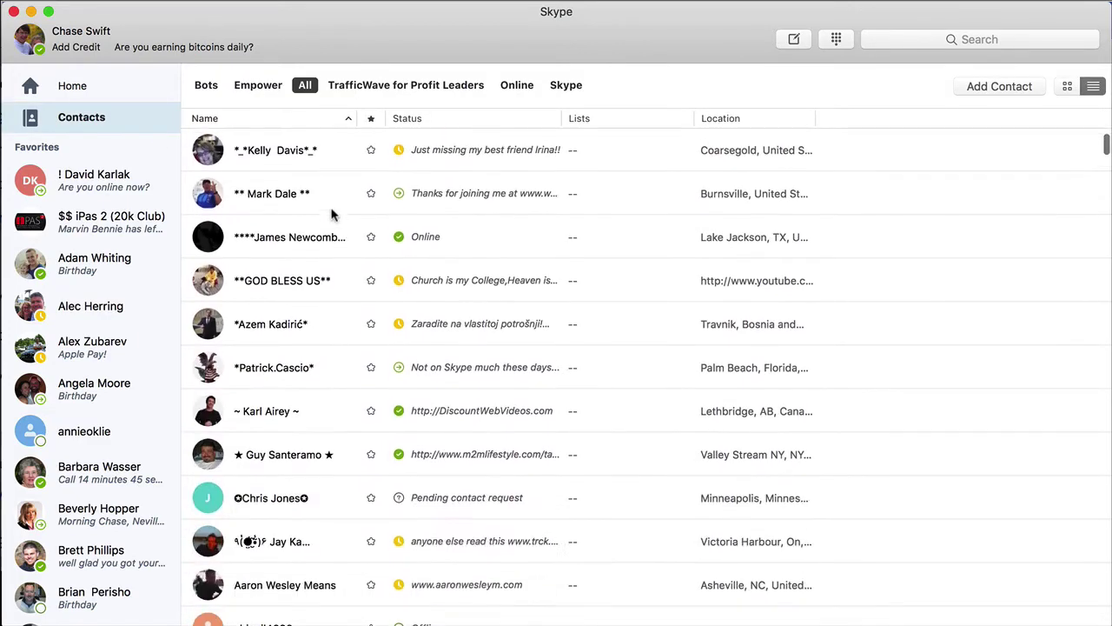
{"action": "scroll", "coordinate": [323, 252], "scroll_direction": "up", "scroll_amount": 2}
{"action": "scroll", "coordinate": [317, 286], "scroll_direction": "up", "scroll_amount": 3}
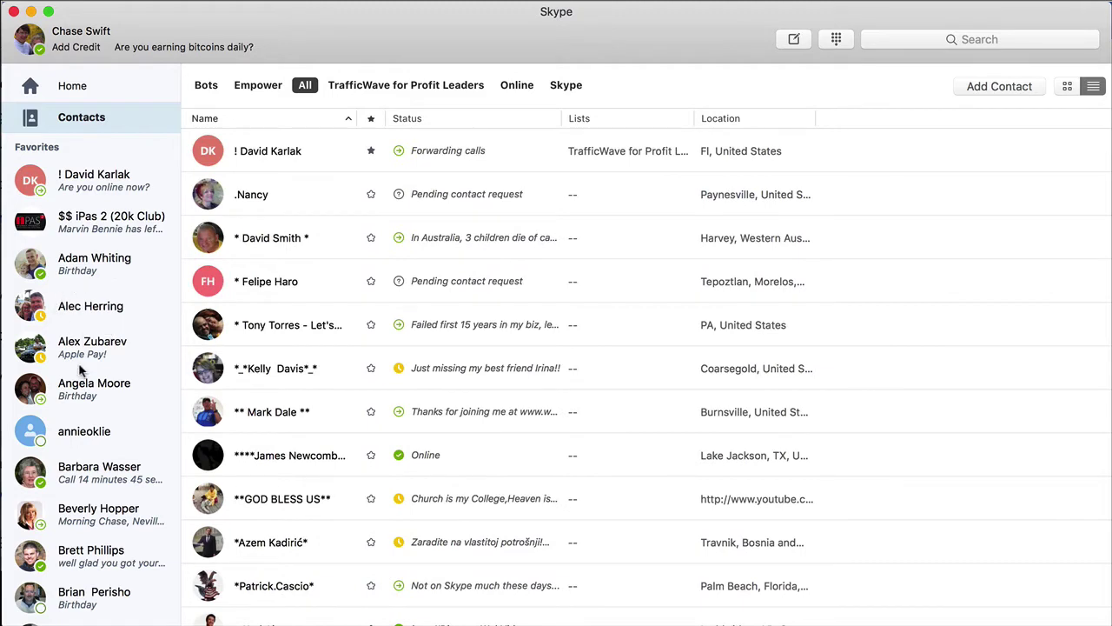
{"action": "scroll", "coordinate": [87, 374], "scroll_direction": "down", "scroll_amount": 3}
{"action": "scroll", "coordinate": [84, 374], "scroll_direction": "down", "scroll_amount": 10}
{"action": "scroll", "coordinate": [85, 374], "scroll_direction": "up", "scroll_amount": 3}
{"action": "scroll", "coordinate": [84, 373], "scroll_direction": "down", "scroll_amount": 1}
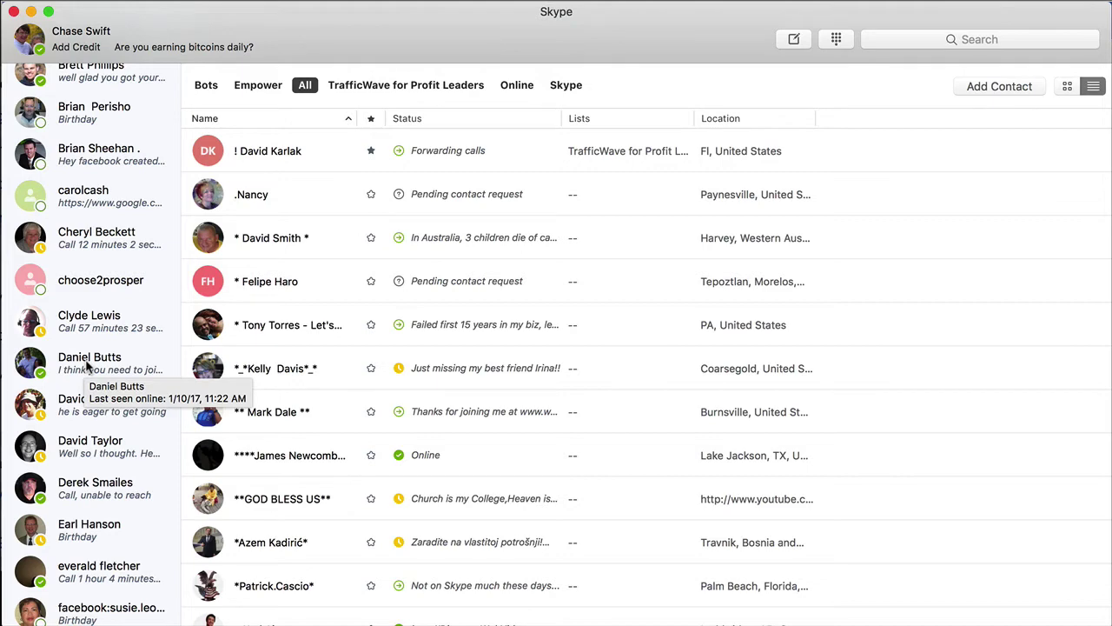
{"action": "scroll", "coordinate": [85, 365], "scroll_direction": "down", "scroll_amount": 15}
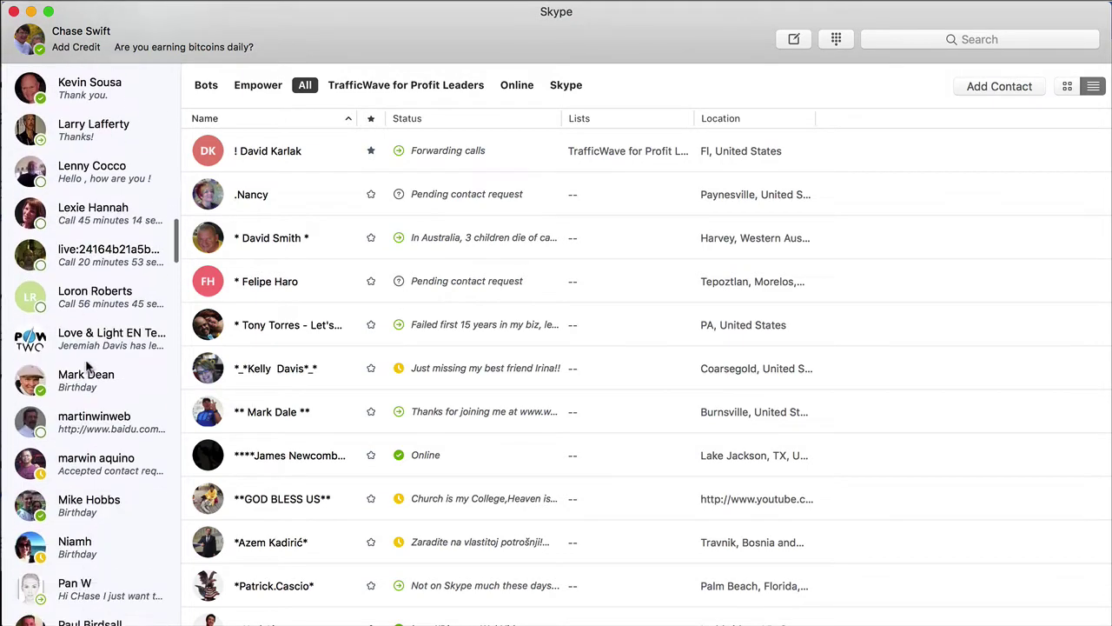
{"action": "scroll", "coordinate": [85, 365], "scroll_direction": "down", "scroll_amount": 15}
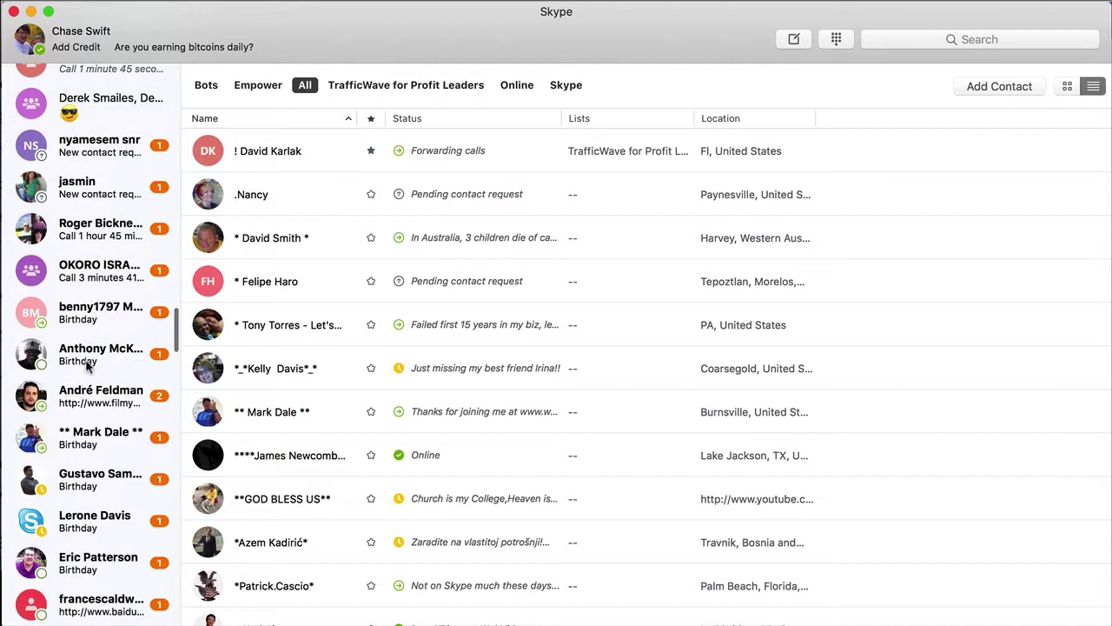
Open the conversation with the selected contact from the sidebar.
{"action": "left_click", "coordinate": [78, 437]}
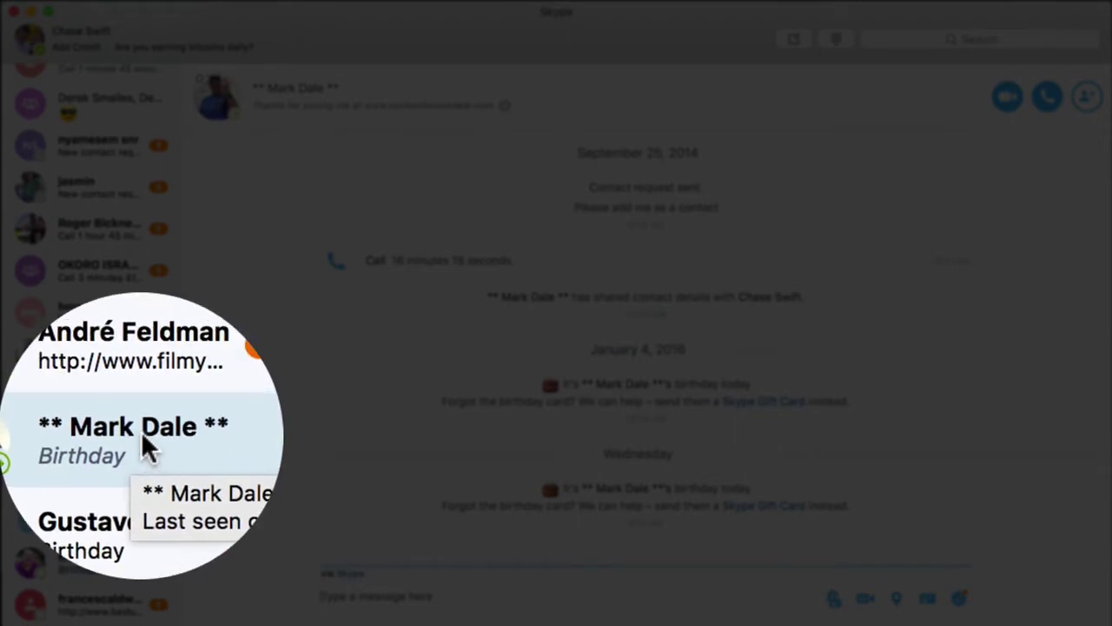
{"action": "right_click", "coordinate": [141, 432]}
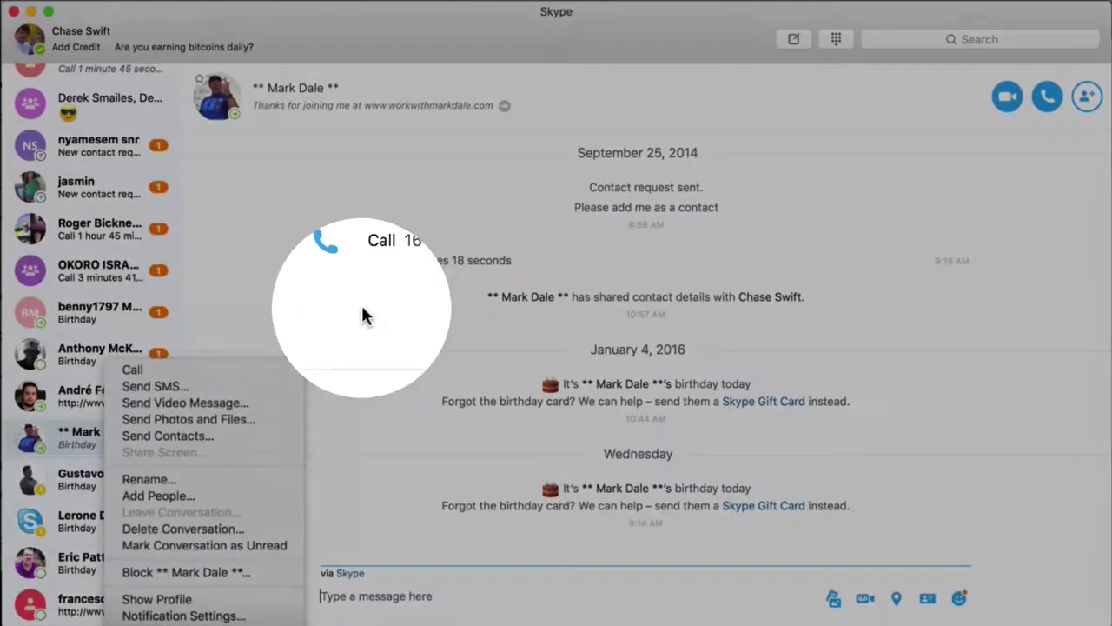
{"action": "left_click", "coordinate": [361, 304]}
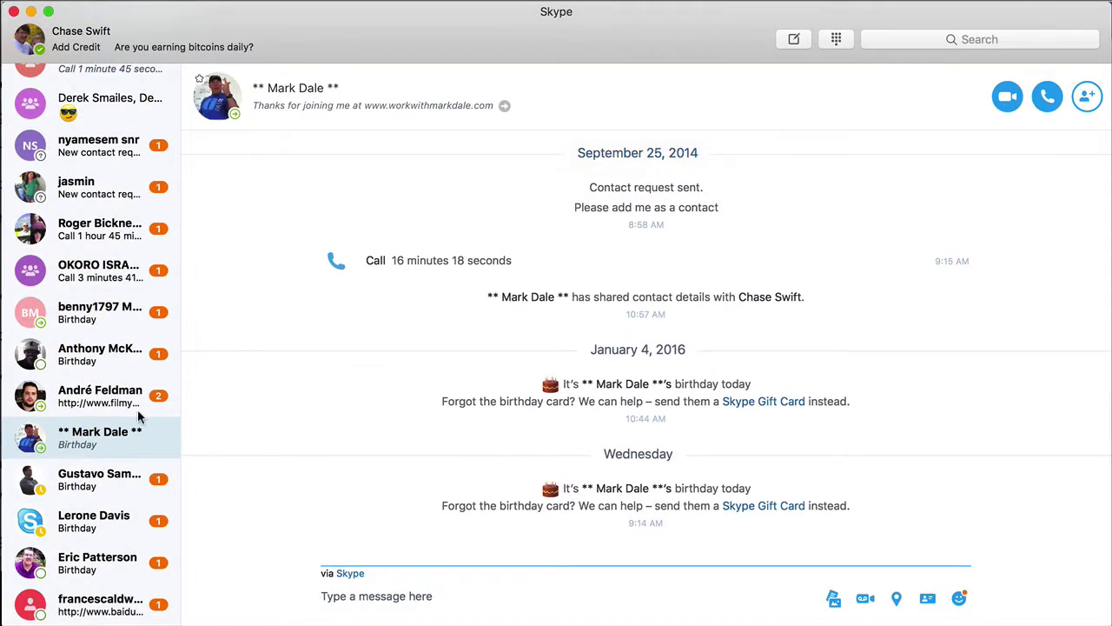
{"action": "scroll", "coordinate": [139, 382], "scroll_direction": "down", "scroll_amount": 5}
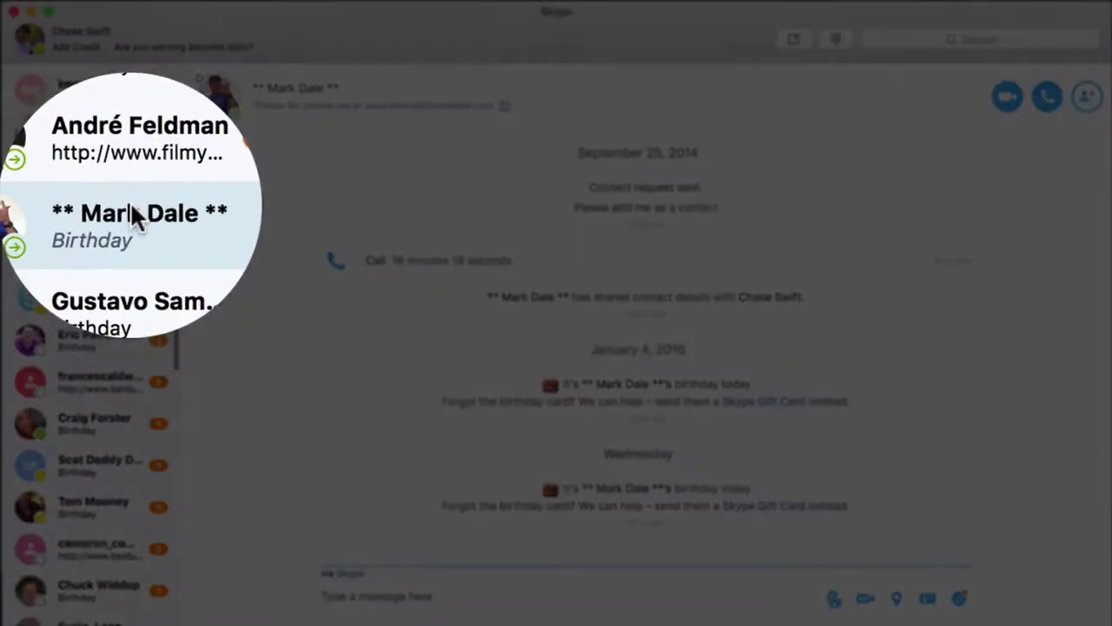
Add the contact to Favorites from its right-click menu, then scroll the sidebar back up.
{"action": "right_click", "coordinate": [135, 205]}
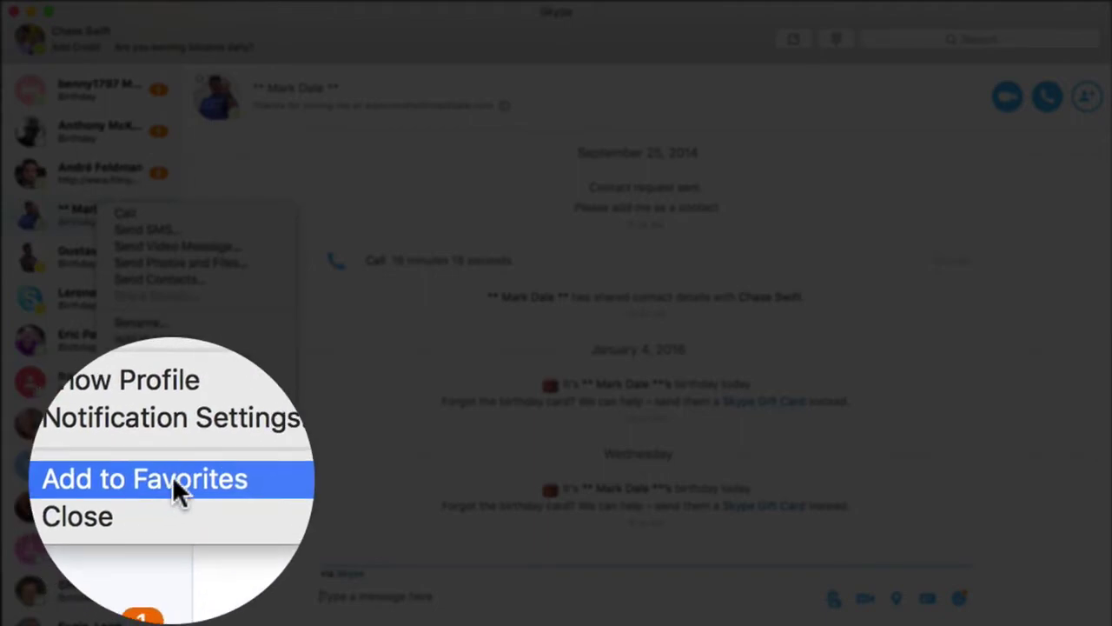
{"action": "left_click", "coordinate": [172, 184]}
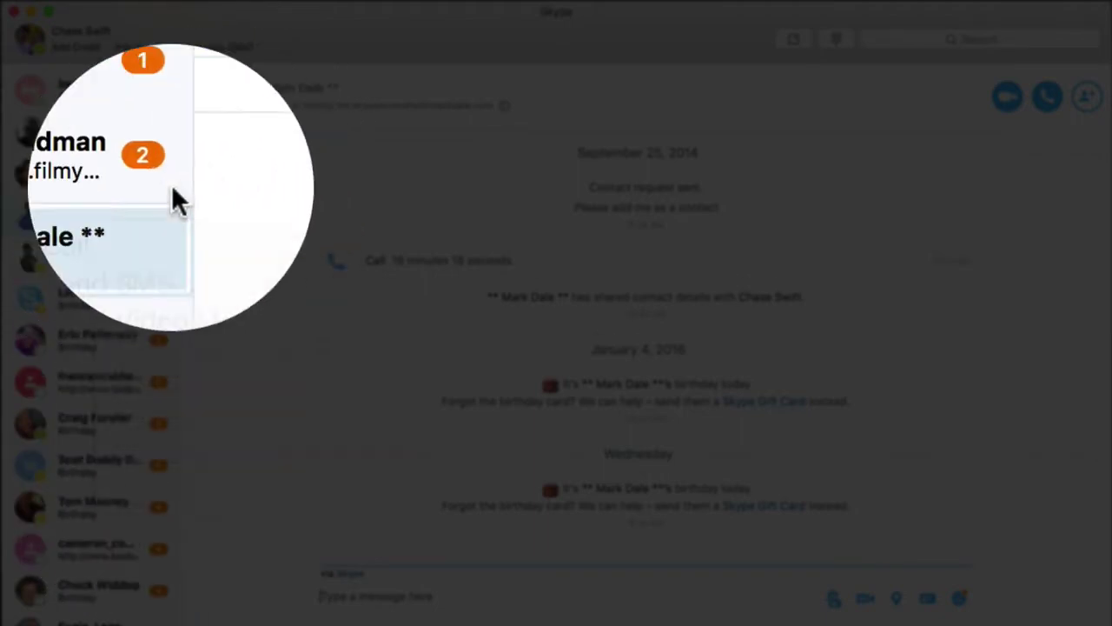
{"action": "right_click", "coordinate": [141, 213]}
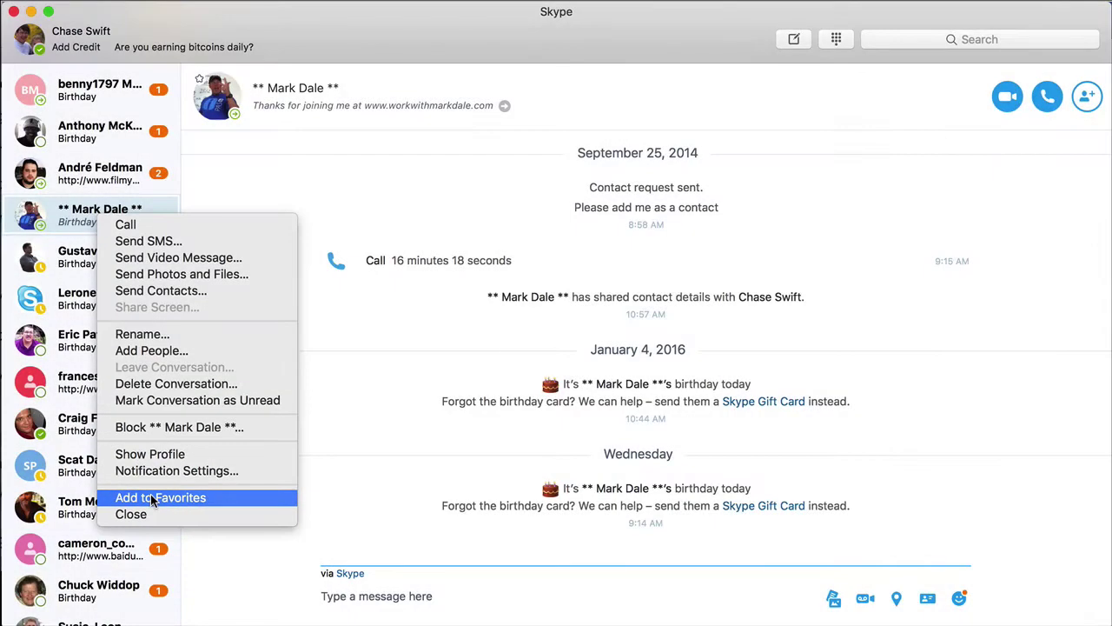
{"action": "left_click", "coordinate": [151, 498]}
{"action": "scroll", "coordinate": [116, 325], "scroll_direction": "down", "scroll_amount": 10}
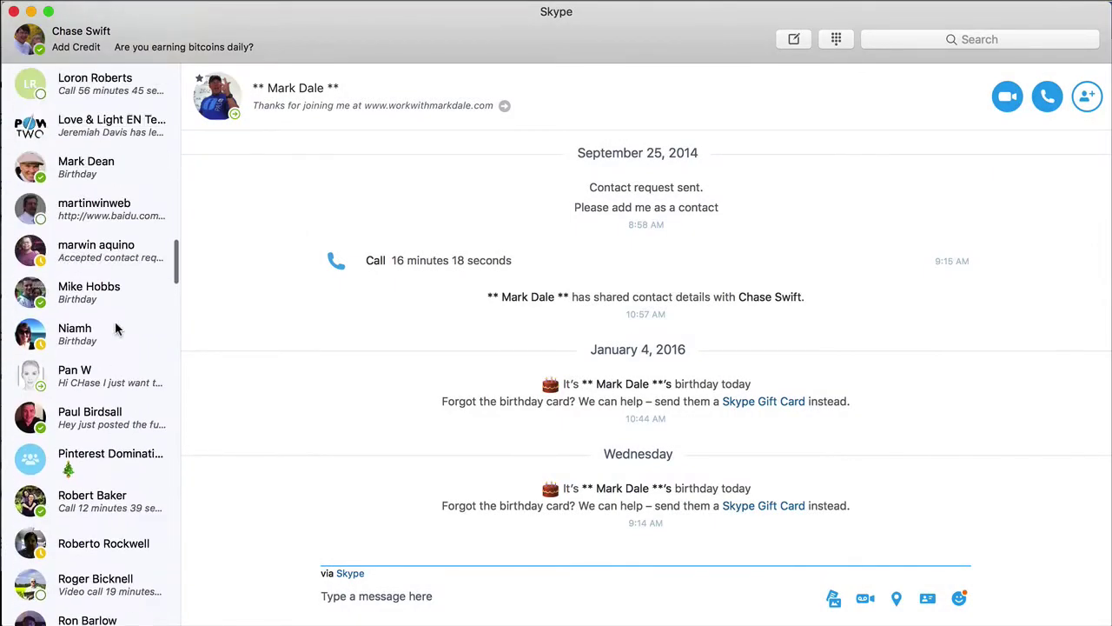
{"action": "scroll", "coordinate": [117, 328], "scroll_direction": "up", "scroll_amount": 15}
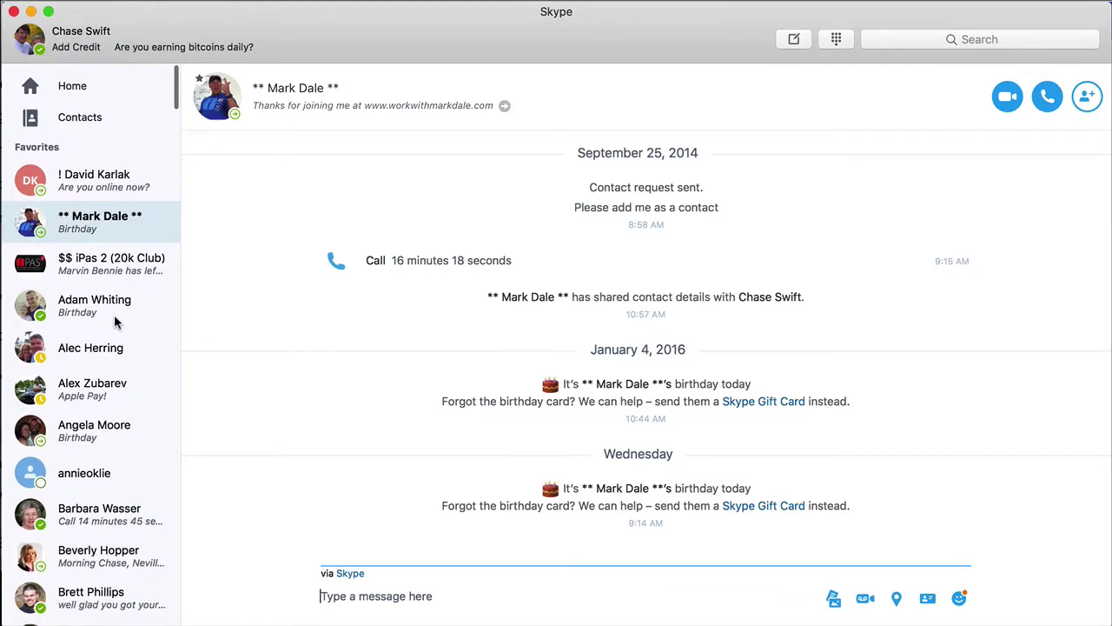
{"action": "mouse_move", "coordinate": [94, 227]}
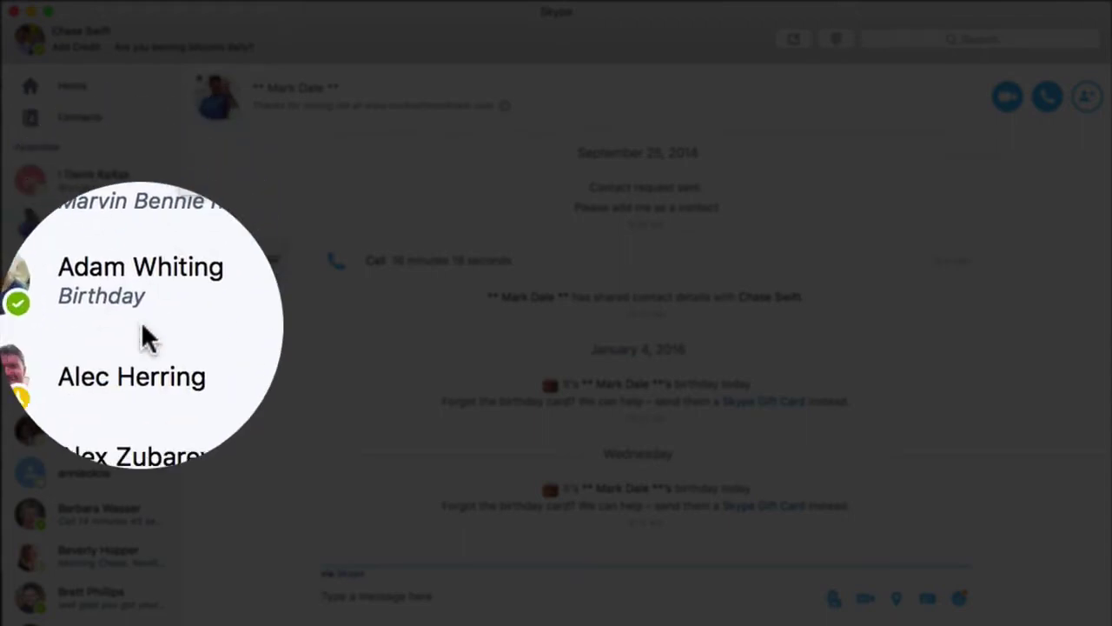
Open the conversation with the contact whose last entry was a video call.
{"action": "scroll", "coordinate": [141, 369], "scroll_direction": "down", "scroll_amount": 5}
{"action": "scroll", "coordinate": [141, 364], "scroll_direction": "down", "scroll_amount": 15}
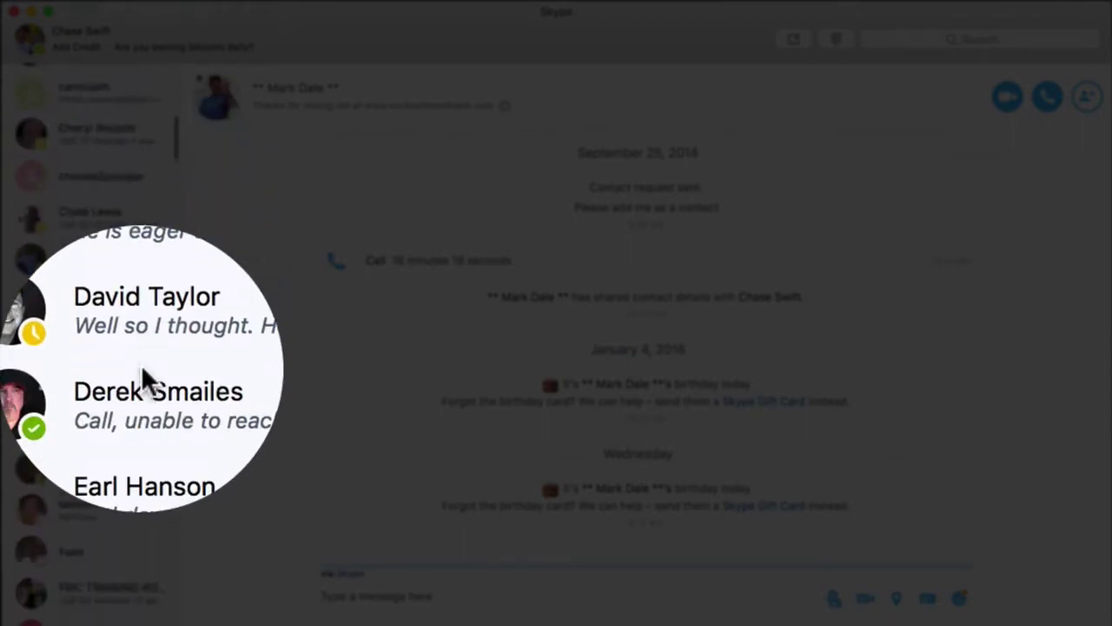
{"action": "scroll", "coordinate": [141, 364], "scroll_direction": "down", "scroll_amount": 15}
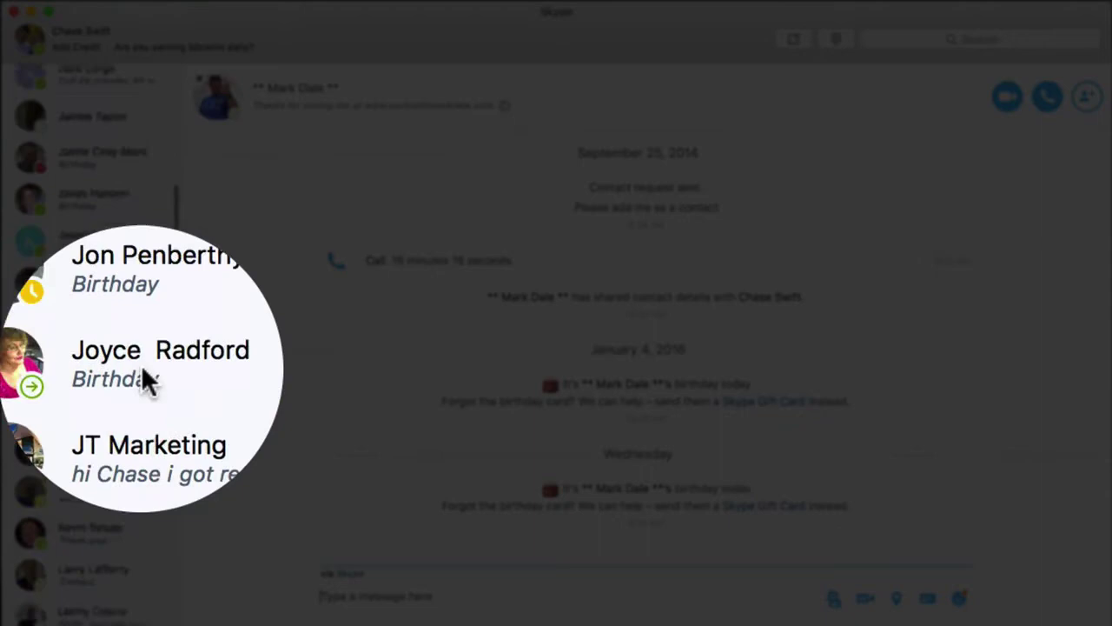
{"action": "scroll", "coordinate": [90, 369], "scroll_direction": "down", "scroll_amount": 12}
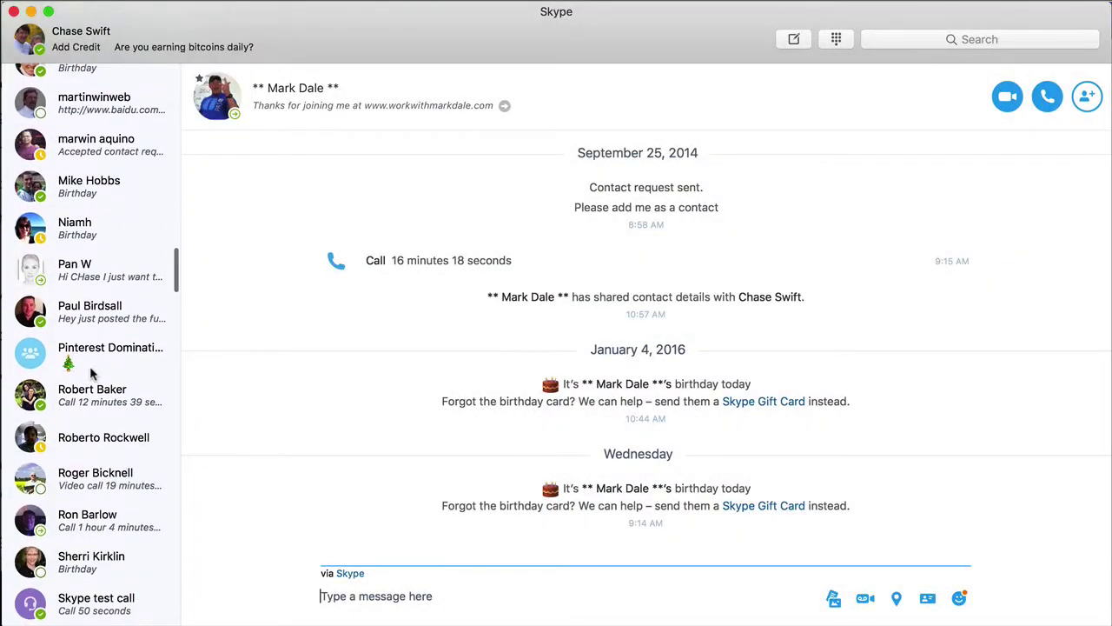
{"action": "scroll", "coordinate": [90, 372], "scroll_direction": "down", "scroll_amount": 2}
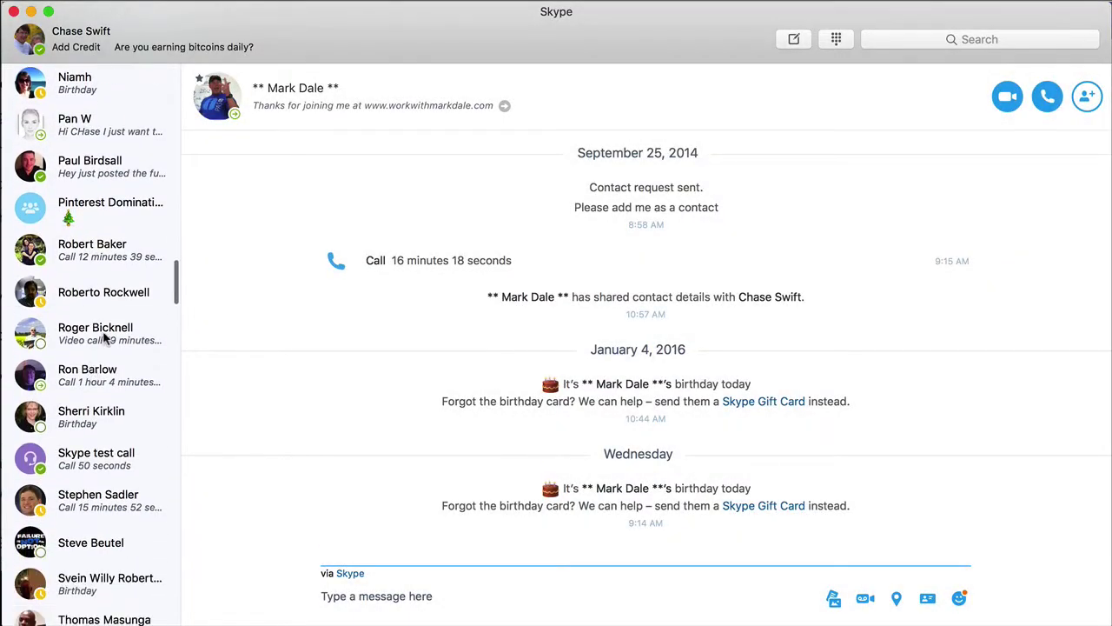
{"action": "left_click", "coordinate": [68, 341]}
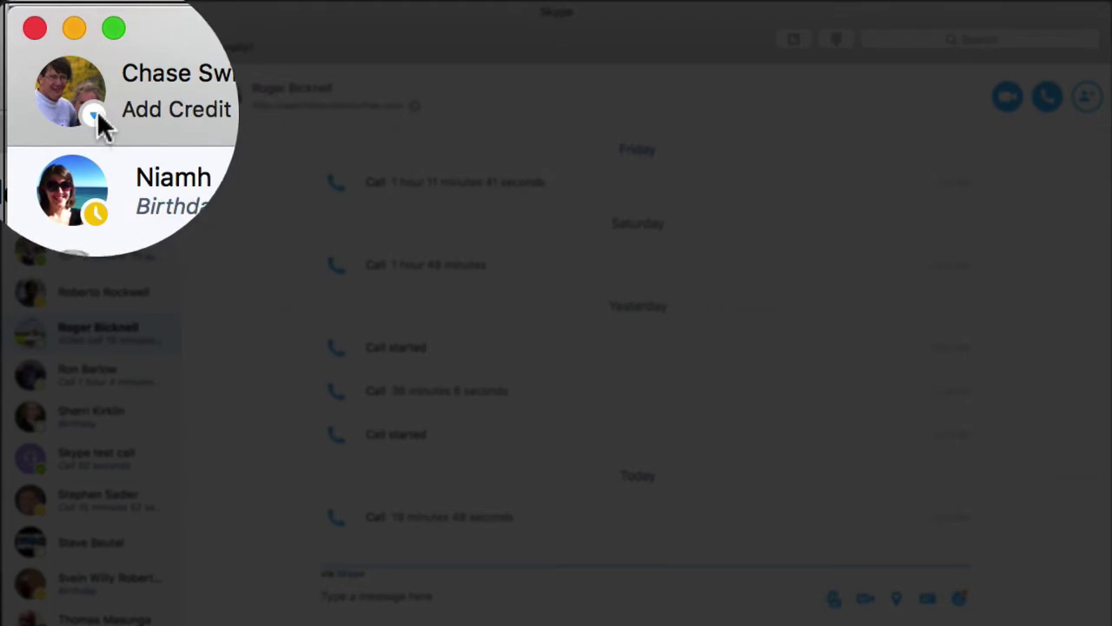
Keep the availability status set to Online from the status menu.
{"action": "left_click", "coordinate": [95, 116]}
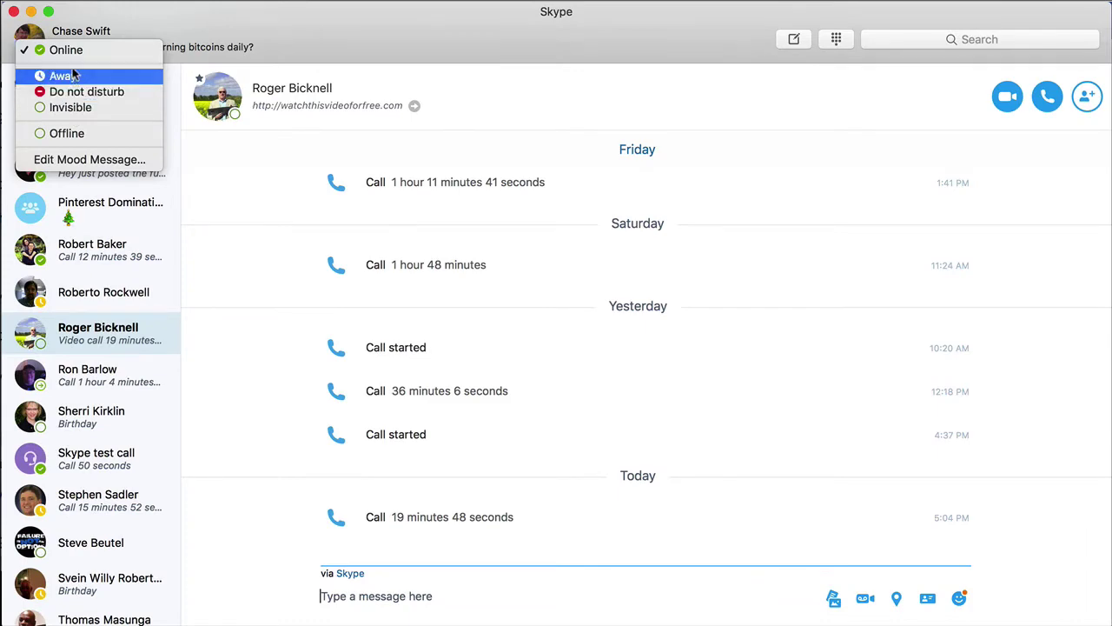
{"action": "left_click", "coordinate": [69, 50]}
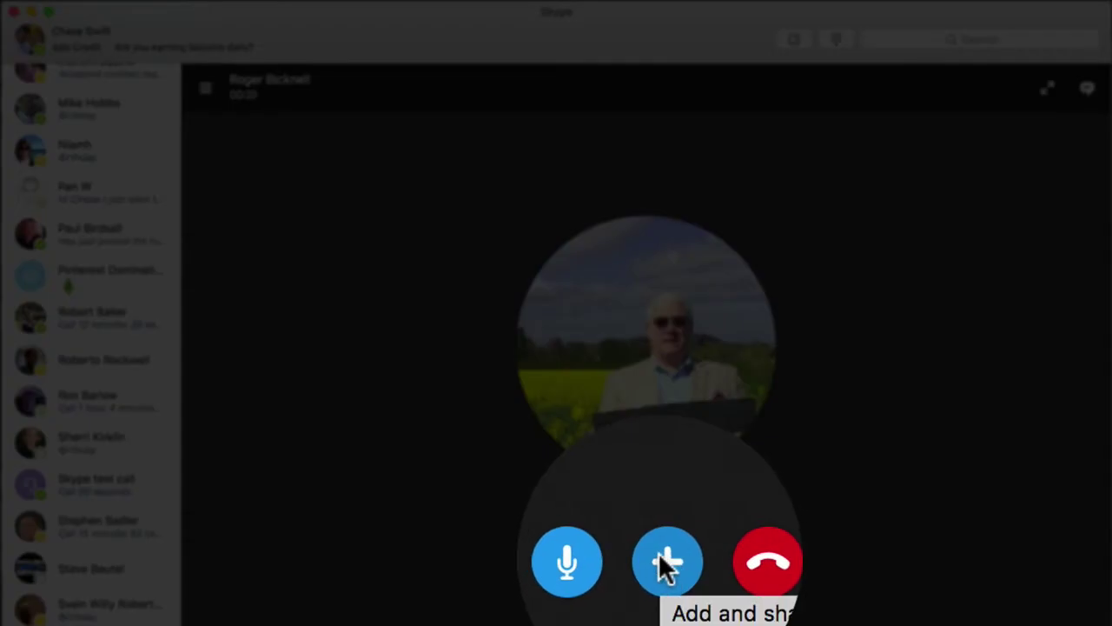
Share your entire screen with the caller using Share Screen.
{"action": "left_click", "coordinate": [663, 583]}
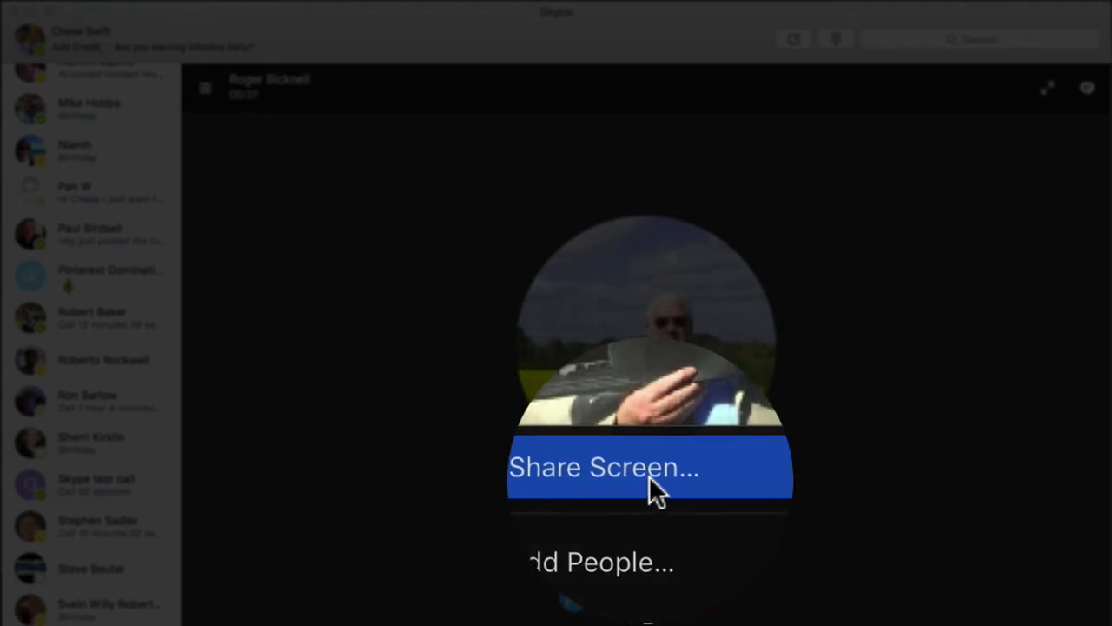
{"action": "left_click", "coordinate": [649, 475]}
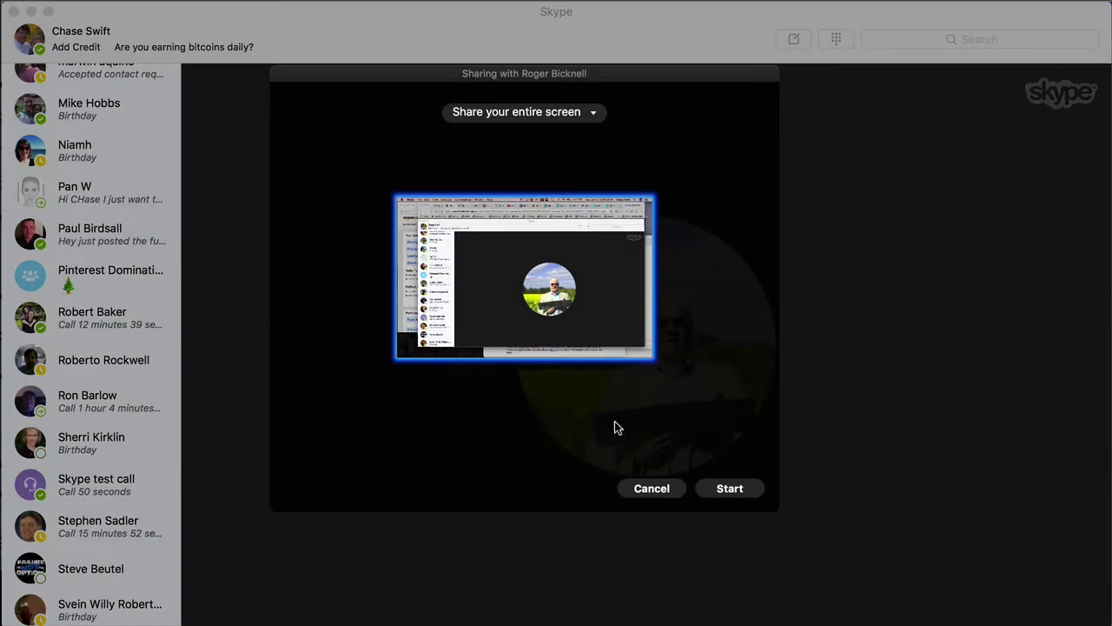
{"action": "left_click", "coordinate": [525, 120]}
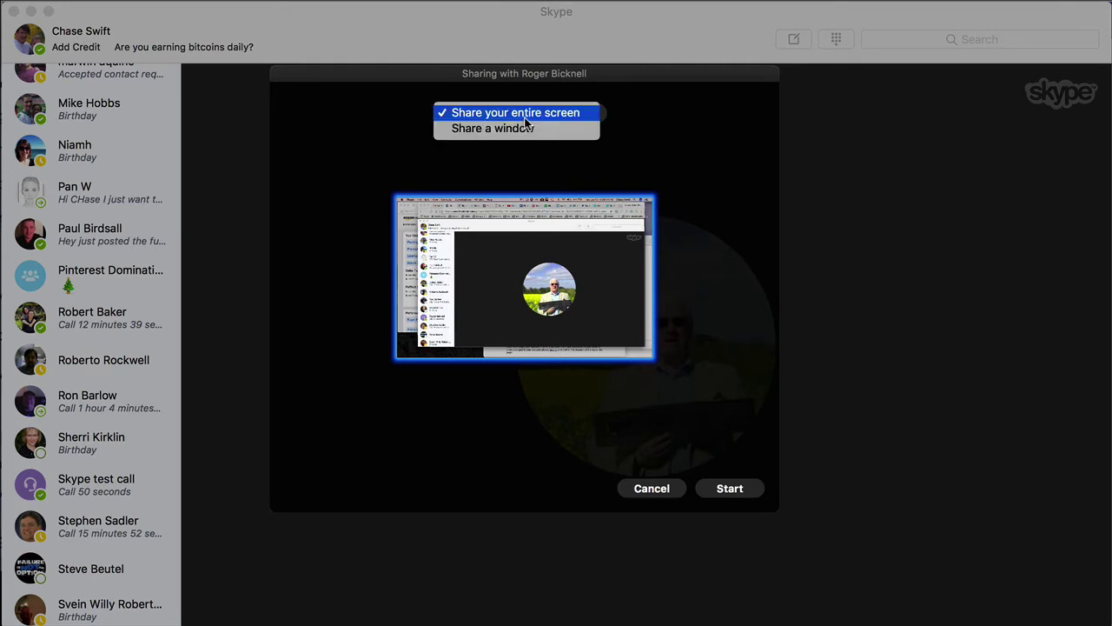
{"action": "left_click", "coordinate": [525, 113]}
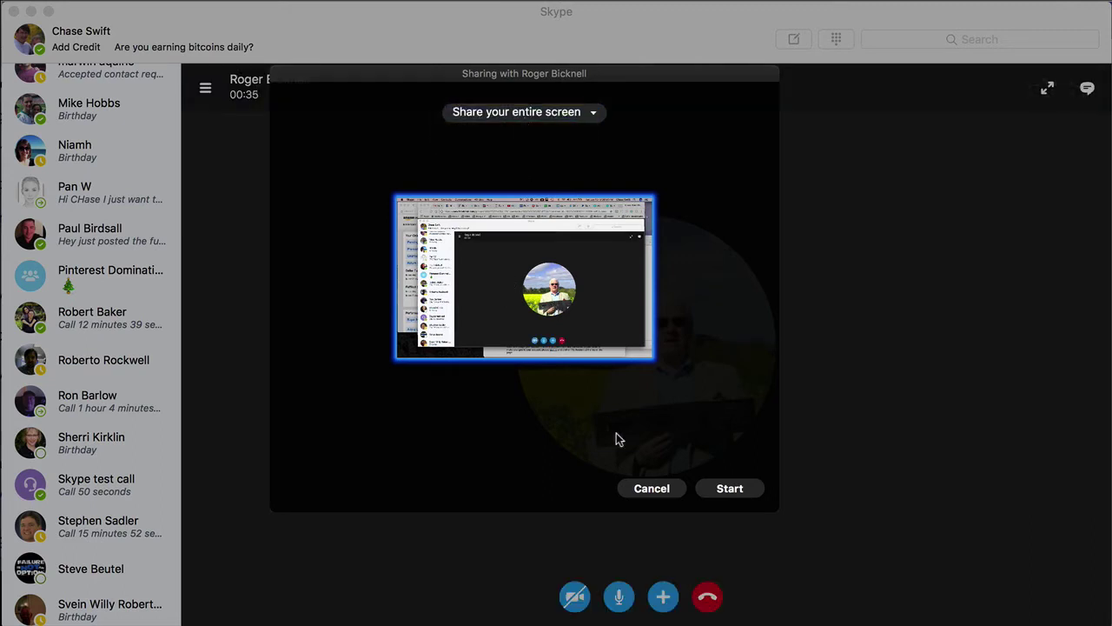
{"action": "left_click", "coordinate": [730, 489]}
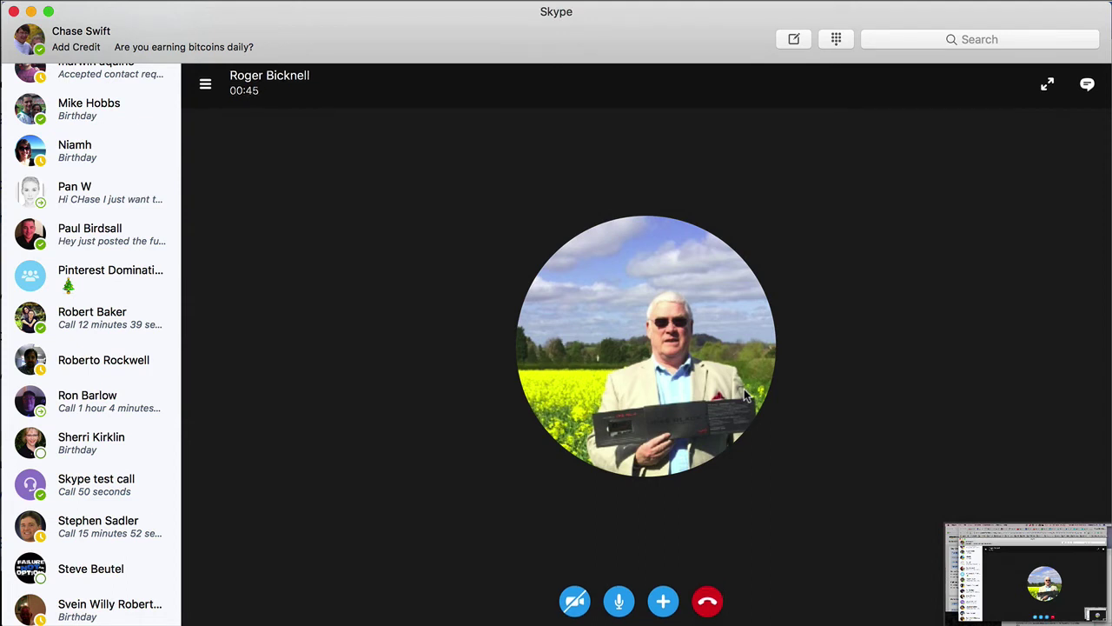
{"action": "mouse_move", "coordinate": [743, 390]}
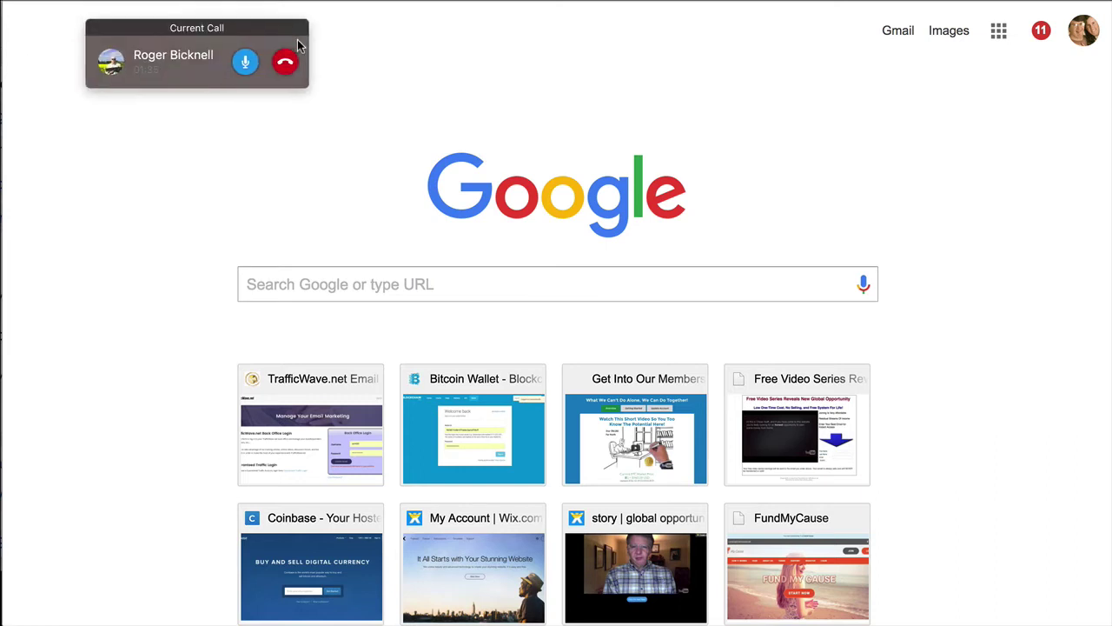
Move the current-call panel lower on the Chrome page and close the status menu.
{"action": "left_click_drag", "start_coordinate": [206, 30], "coordinate": [149, 111]}
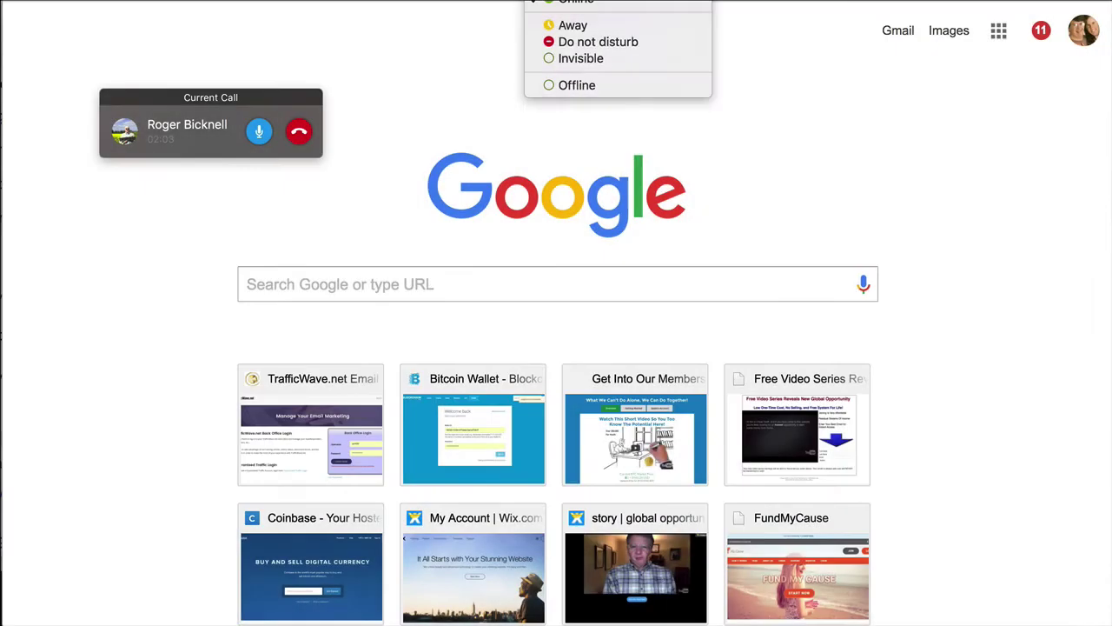
{"action": "key", "text": "Escape"}
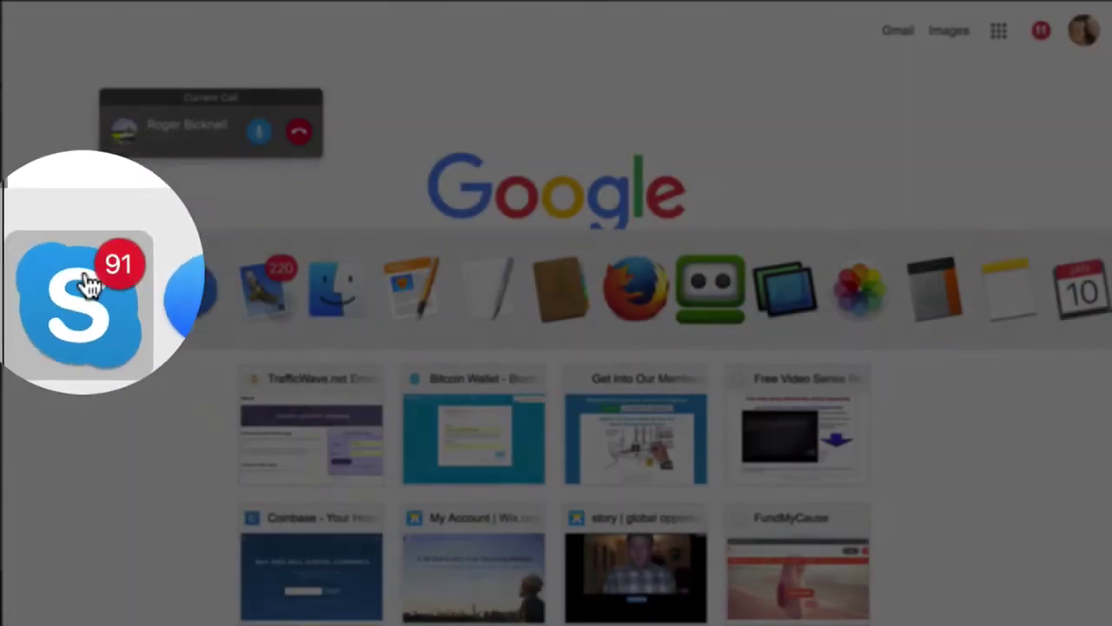
Return to the full Skype call window as the other caller stops sharing his screen.
{"action": "left_click", "coordinate": [87, 283]}
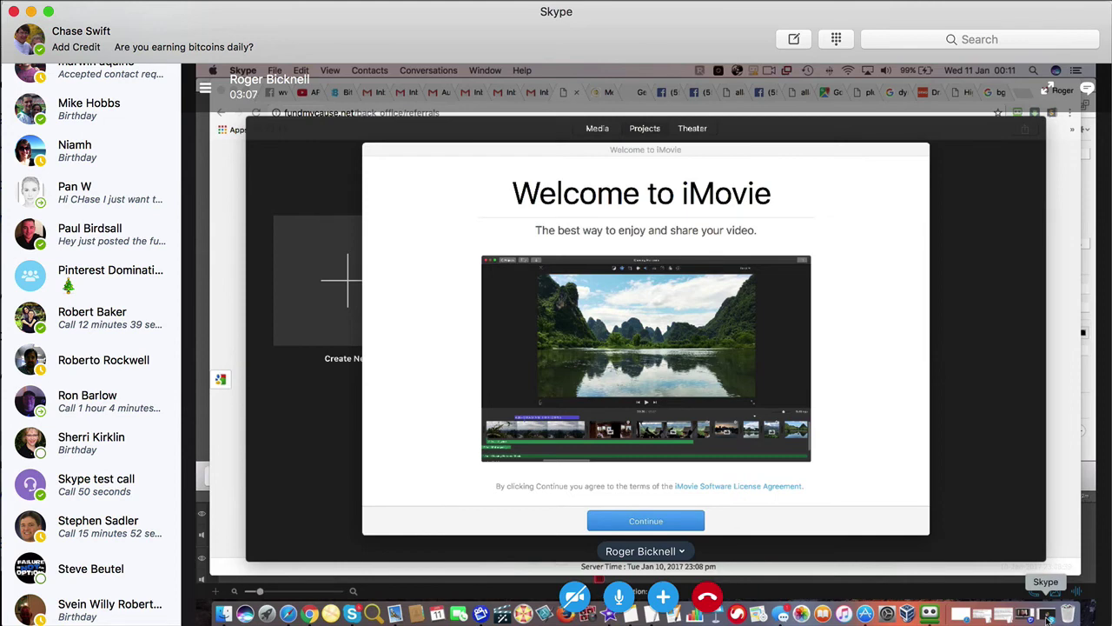
{"action": "left_click", "coordinate": [1047, 618]}
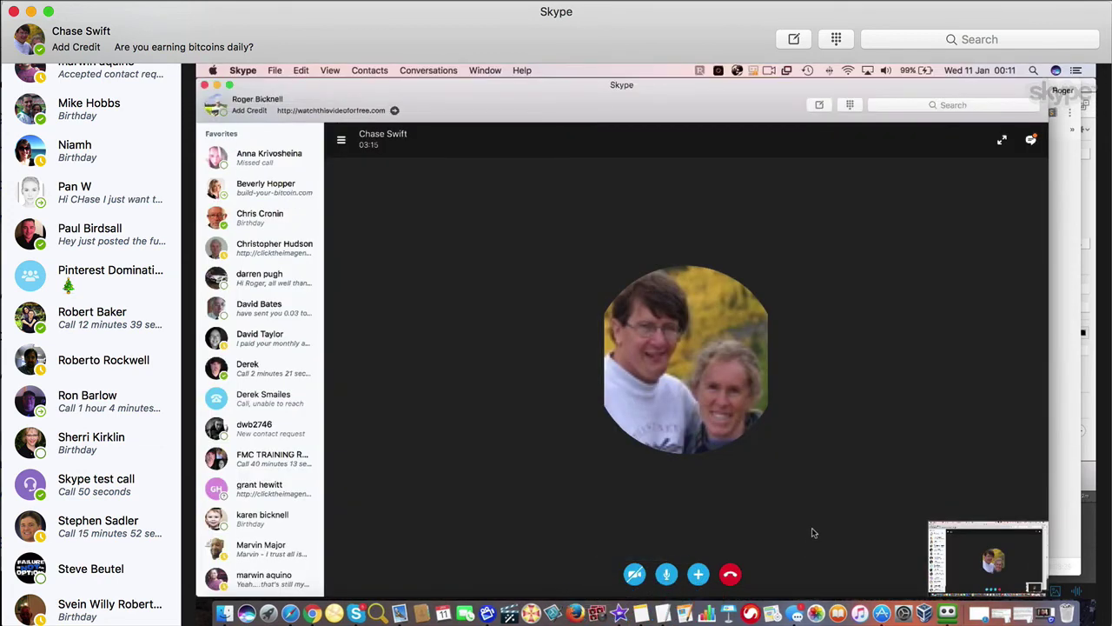
{"action": "left_click", "coordinate": [699, 575]}
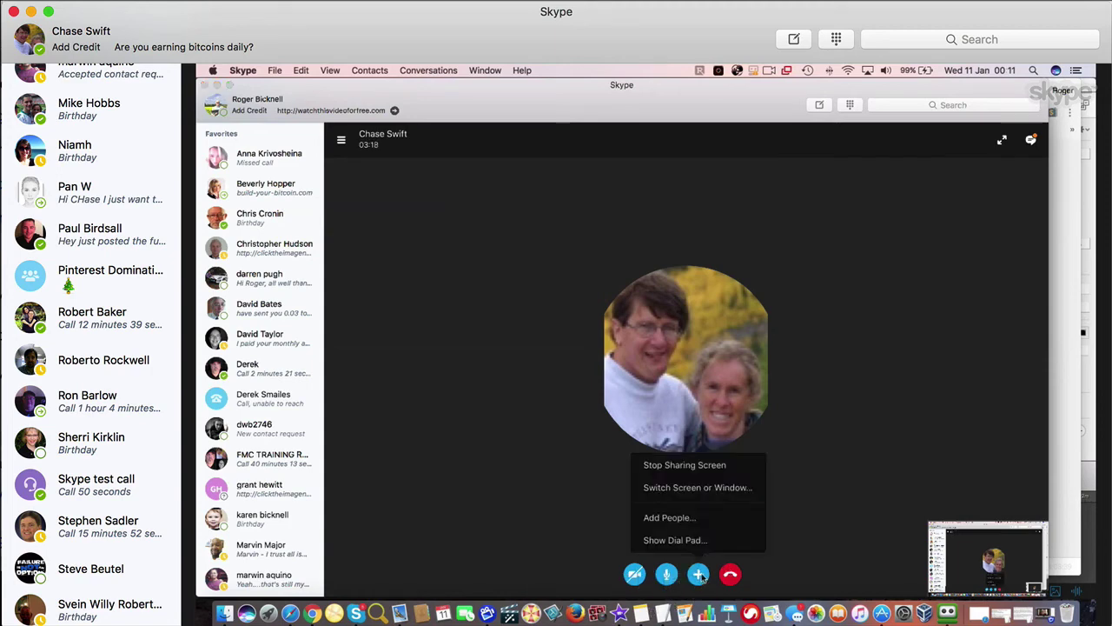
{"action": "left_click", "coordinate": [705, 475]}
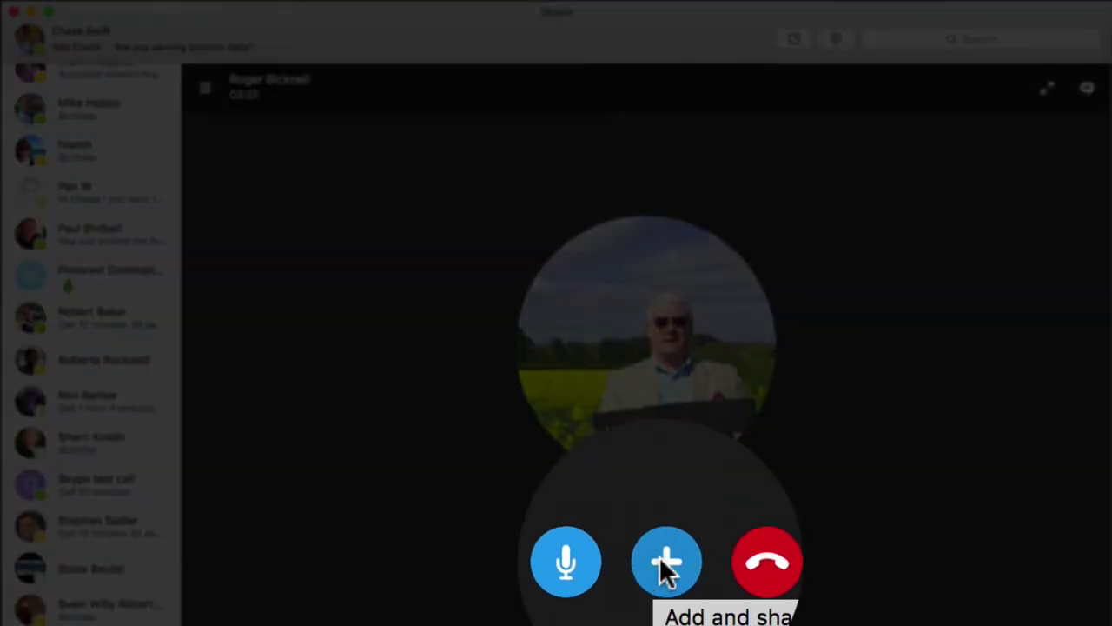
Add the second contact to the call through Add People, searching by first name.
{"action": "left_click", "coordinate": [659, 556]}
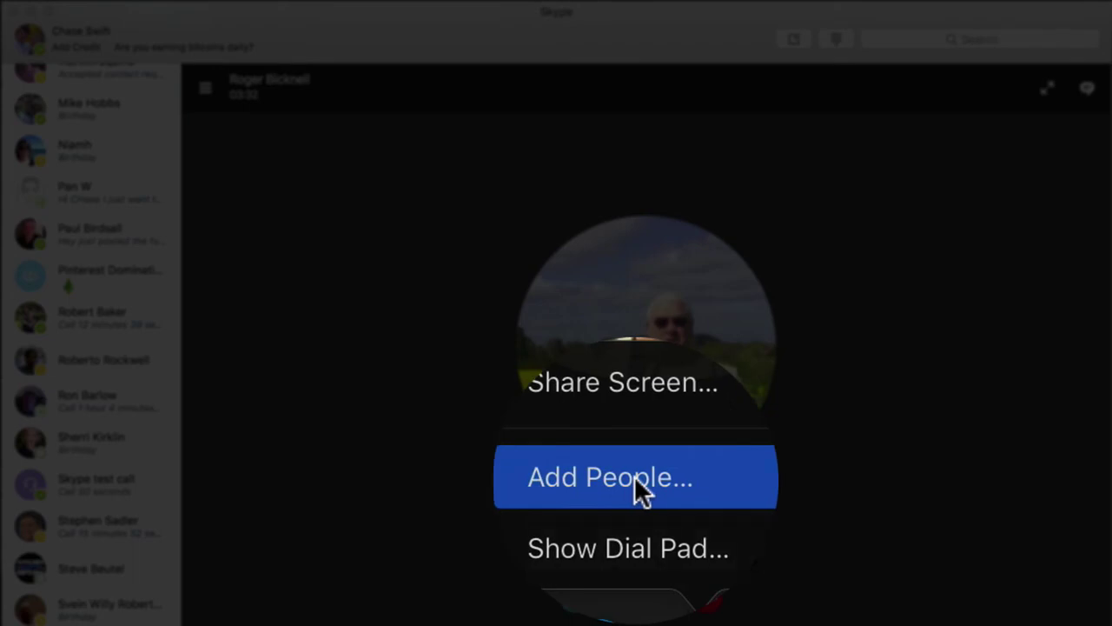
{"action": "left_click", "coordinate": [643, 475]}
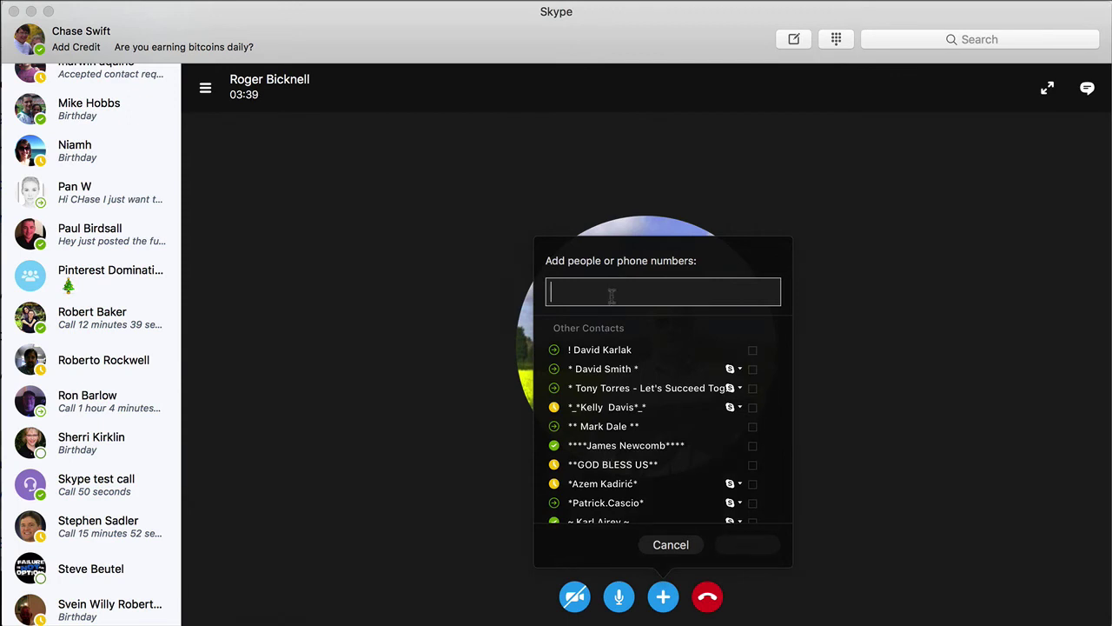
{"action": "type", "text": "derek"}
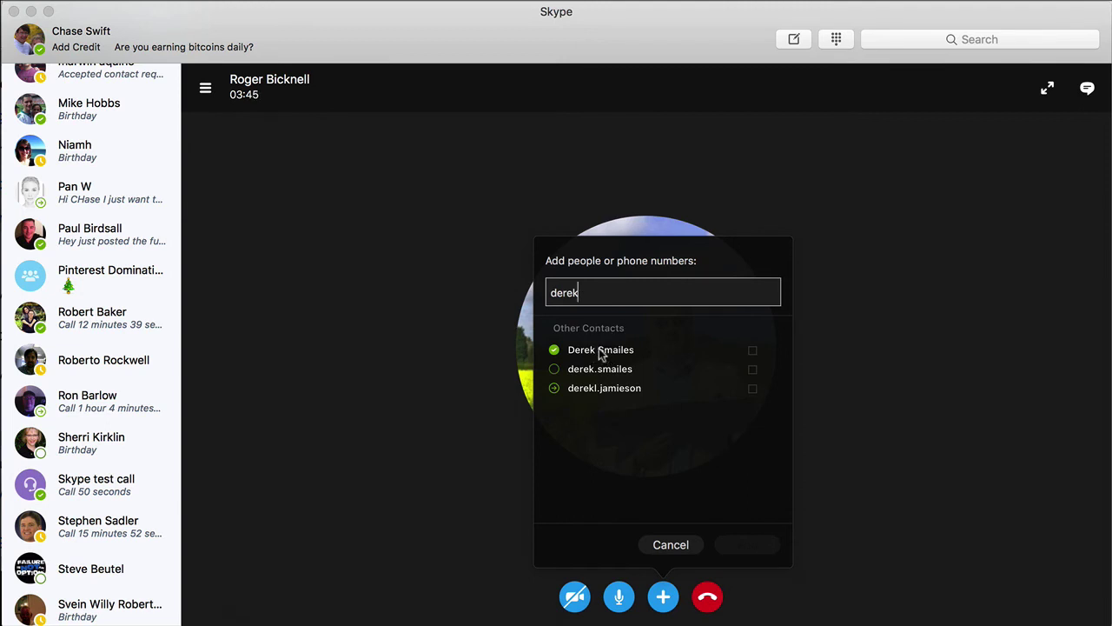
{"action": "left_click", "coordinate": [601, 350]}
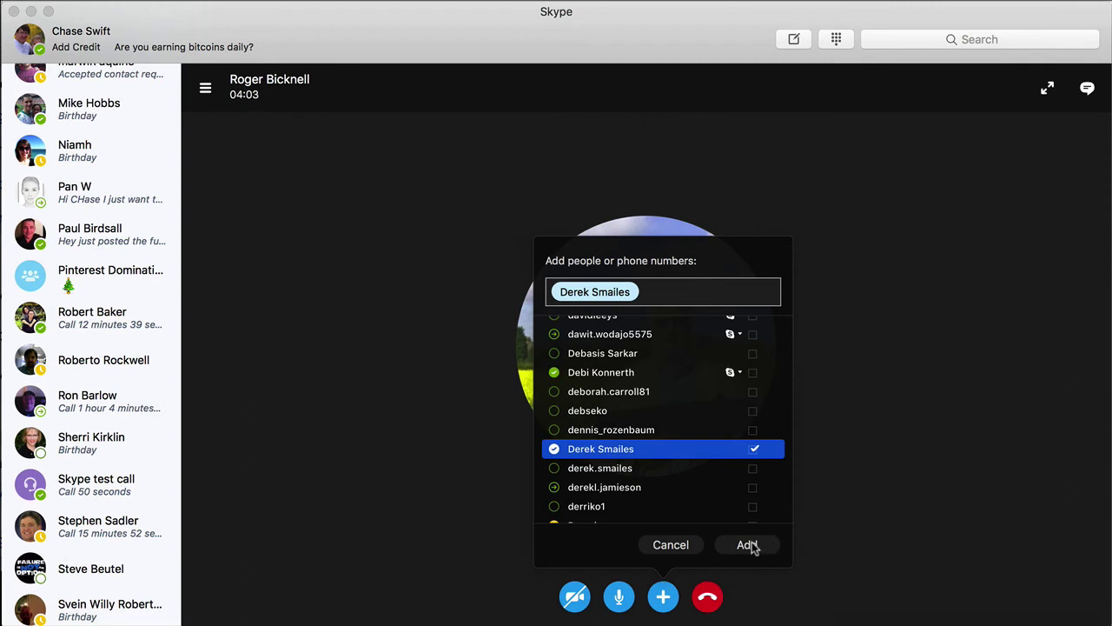
{"action": "left_click", "coordinate": [747, 544]}
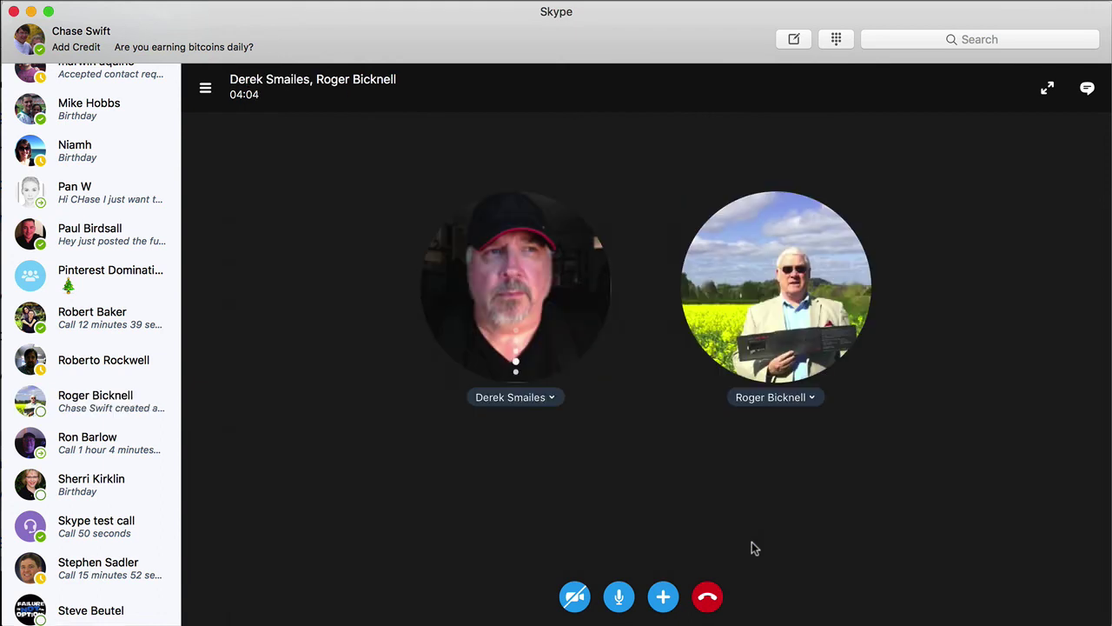